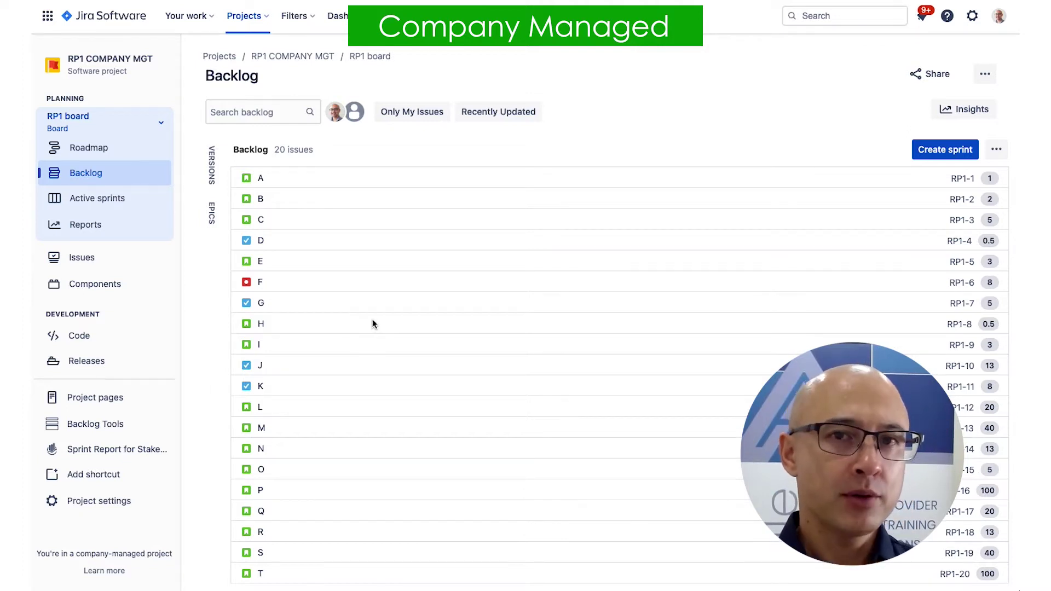
Show the Versions panel beside the RP1 backlog, which lists only All issues so far
{"action": "left_click", "coordinate": [212, 175]}
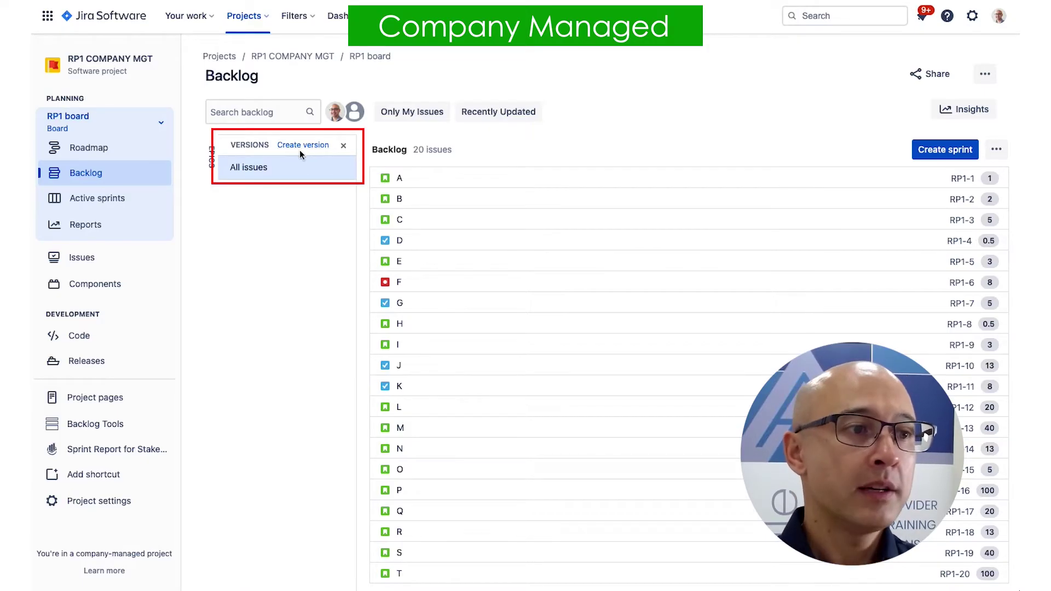
Go to RP1's empty Releases page and start a new version
{"action": "left_click", "coordinate": [83, 365]}
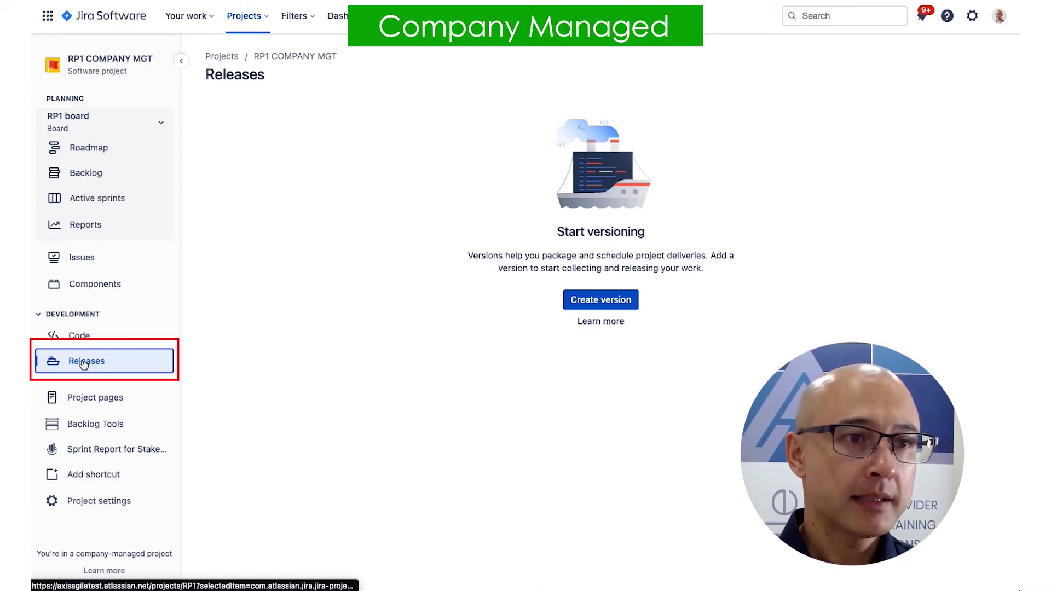
{"action": "left_click", "coordinate": [617, 305]}
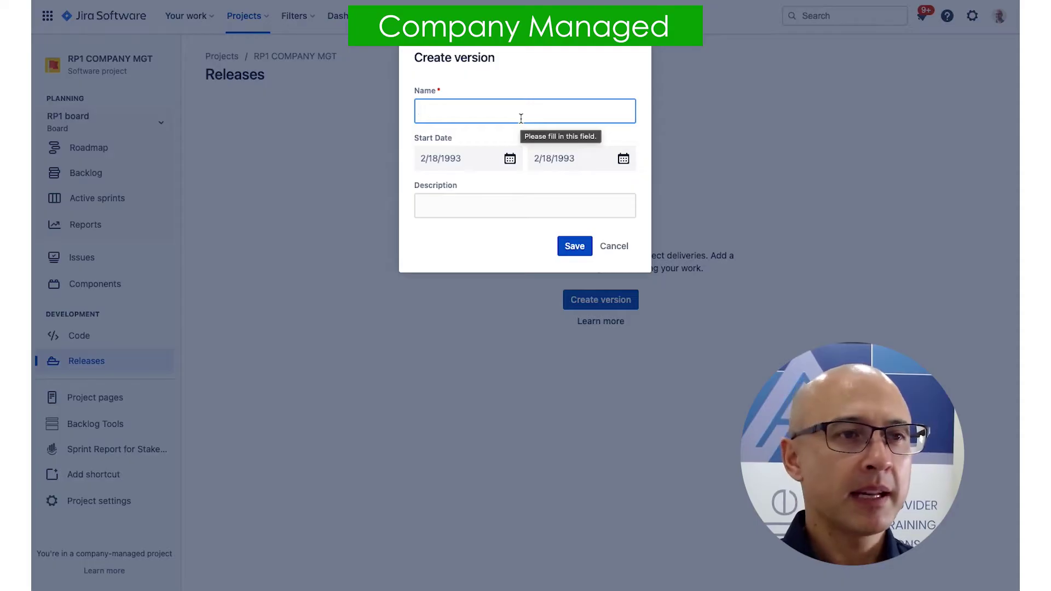
Create the version 'Release 1' with start date 5/5/2023 and release date 8/31/2023
{"action": "type", "text": "Release 1"}
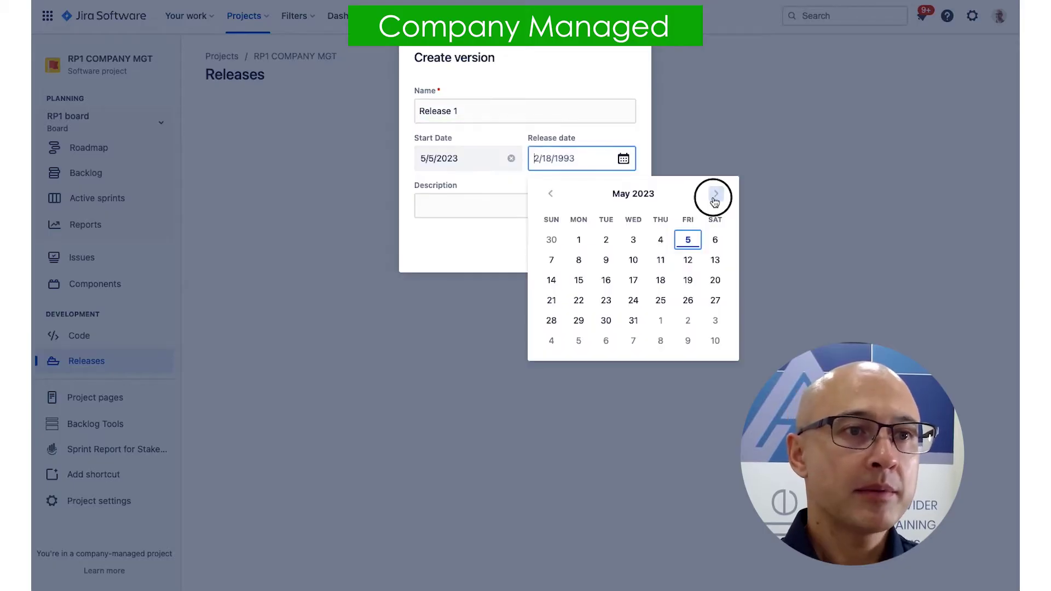
{"action": "left_click", "coordinate": [716, 194]}
{"action": "left_click", "coordinate": [716, 193]}
{"action": "left_click", "coordinate": [716, 193]}
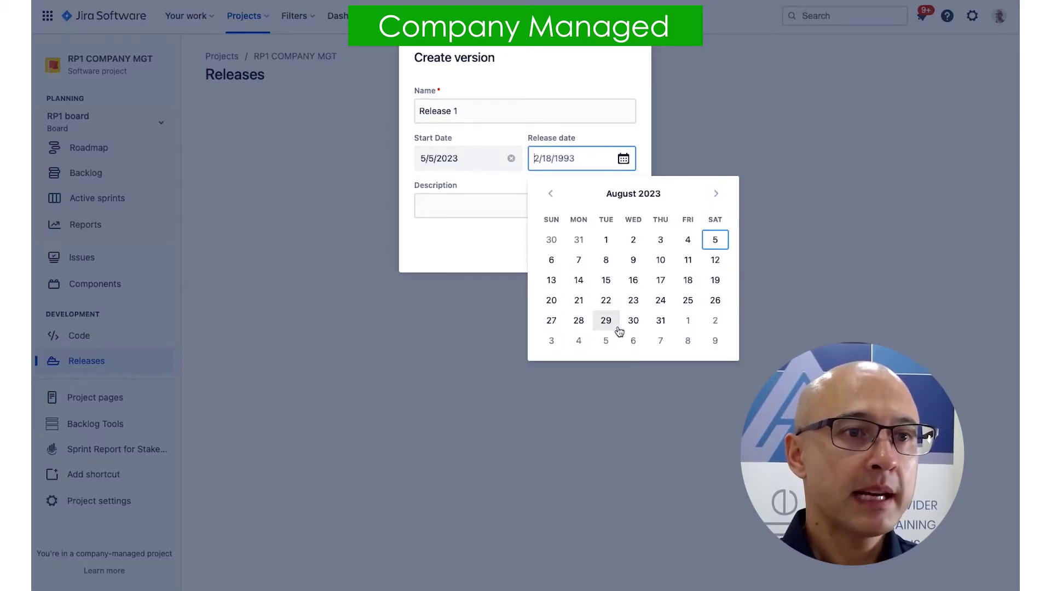
{"action": "left_click", "coordinate": [657, 322]}
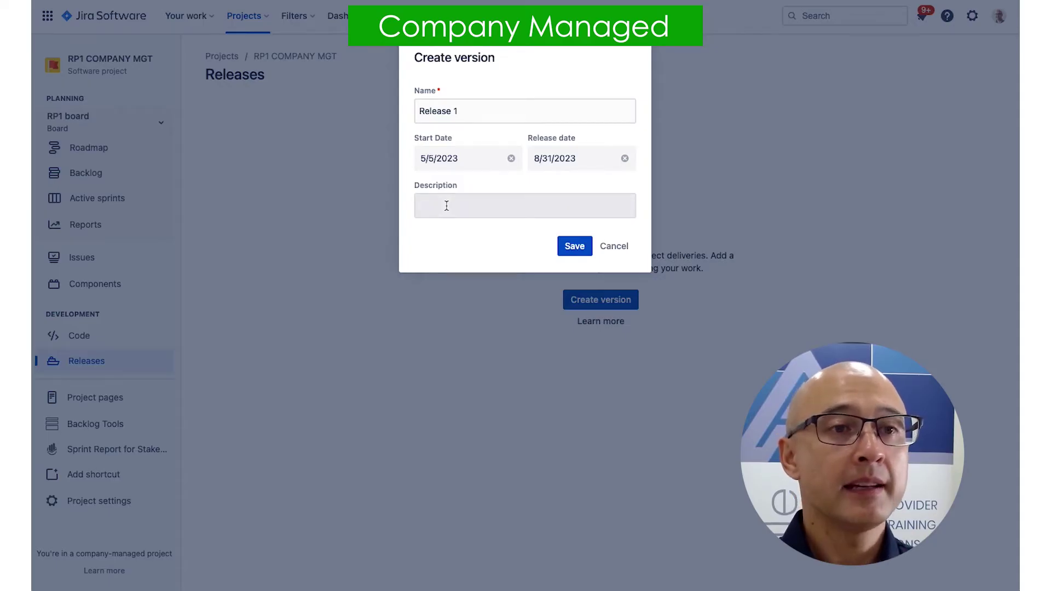
{"action": "left_click", "coordinate": [582, 251]}
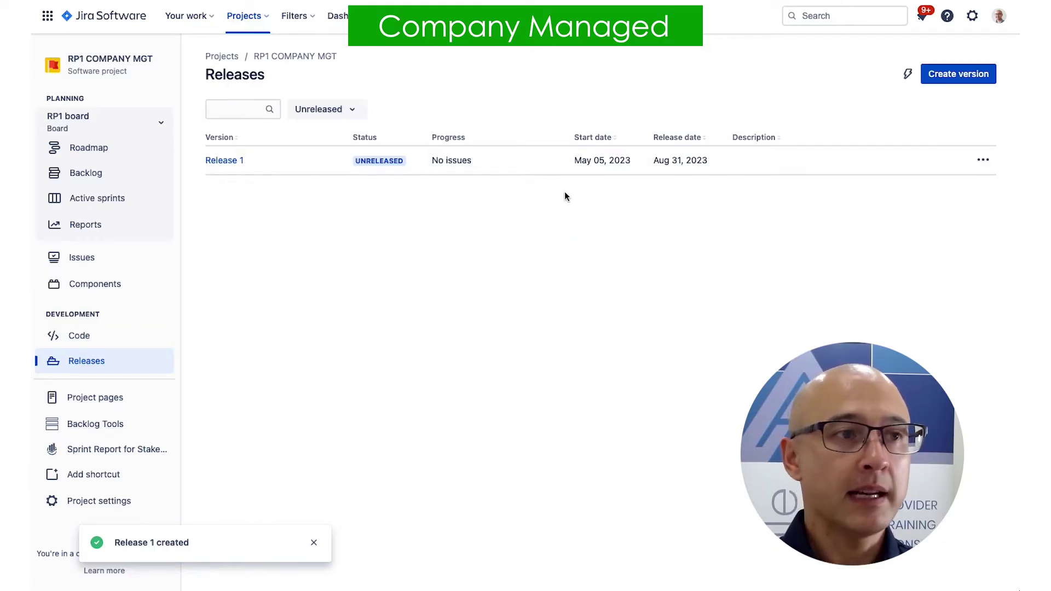
Return to the backlog, which shows RP2 Team Managed's 20 to-do issues
{"action": "left_click", "coordinate": [78, 175]}
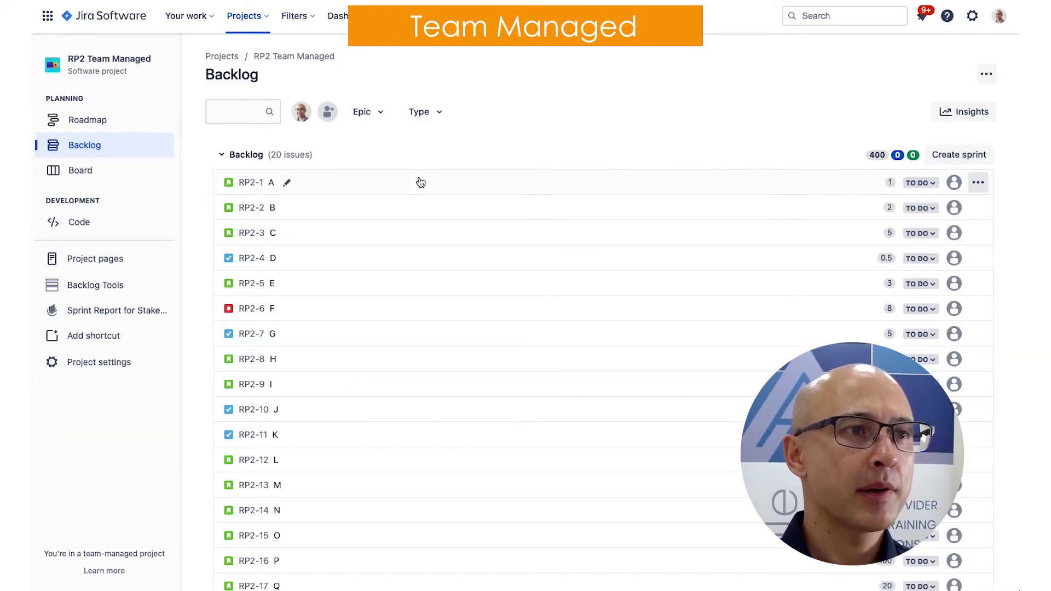
{"action": "mouse_move", "coordinate": [427, 201]}
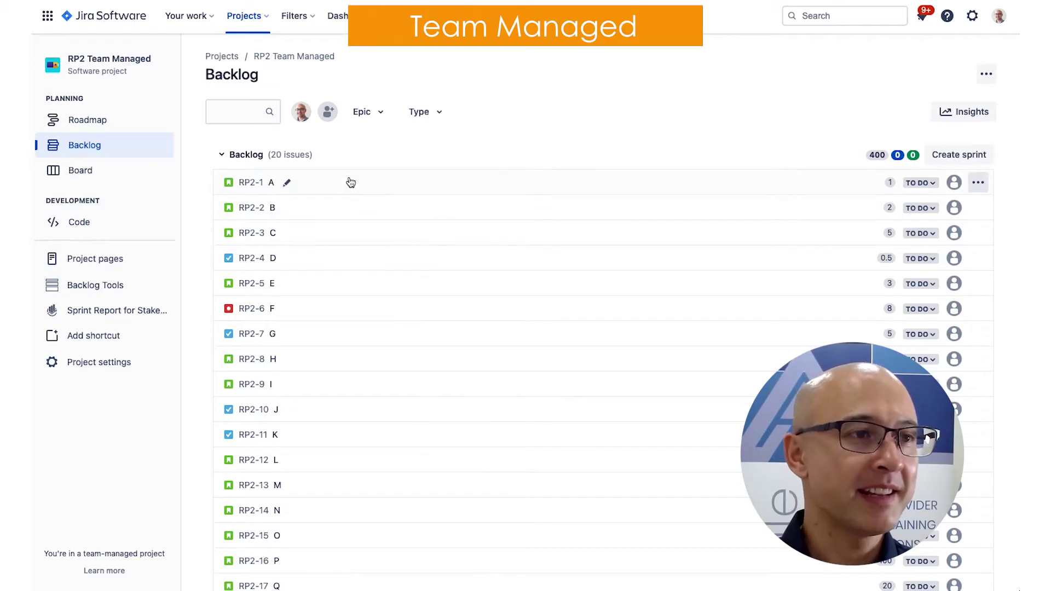
{"action": "mouse_move", "coordinate": [310, 196]}
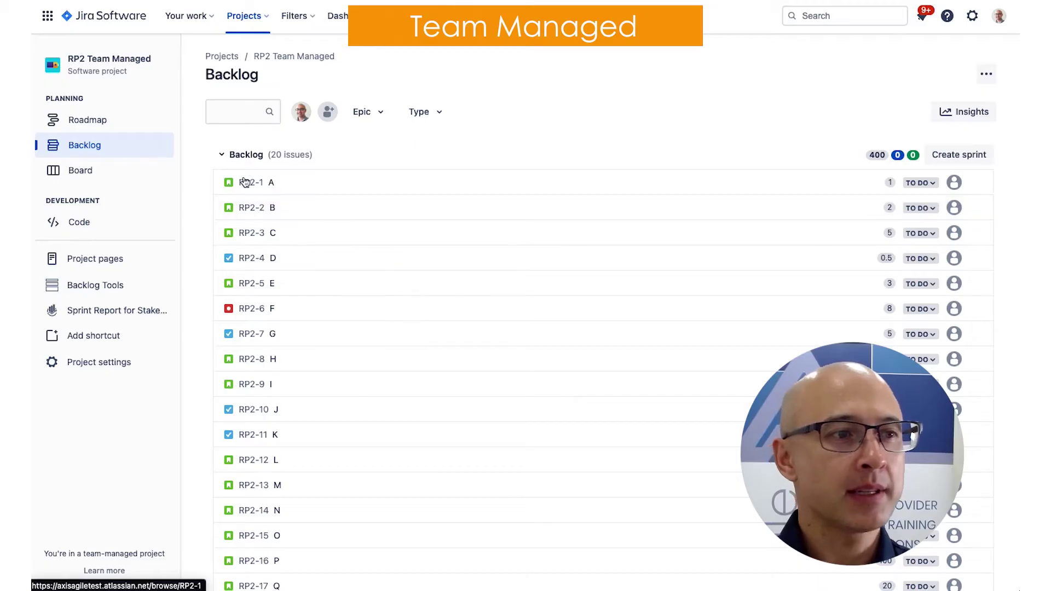
Enable the Releases feature in RP2 Team Managed's project features, then go back to its backlog
{"action": "left_click", "coordinate": [102, 363]}
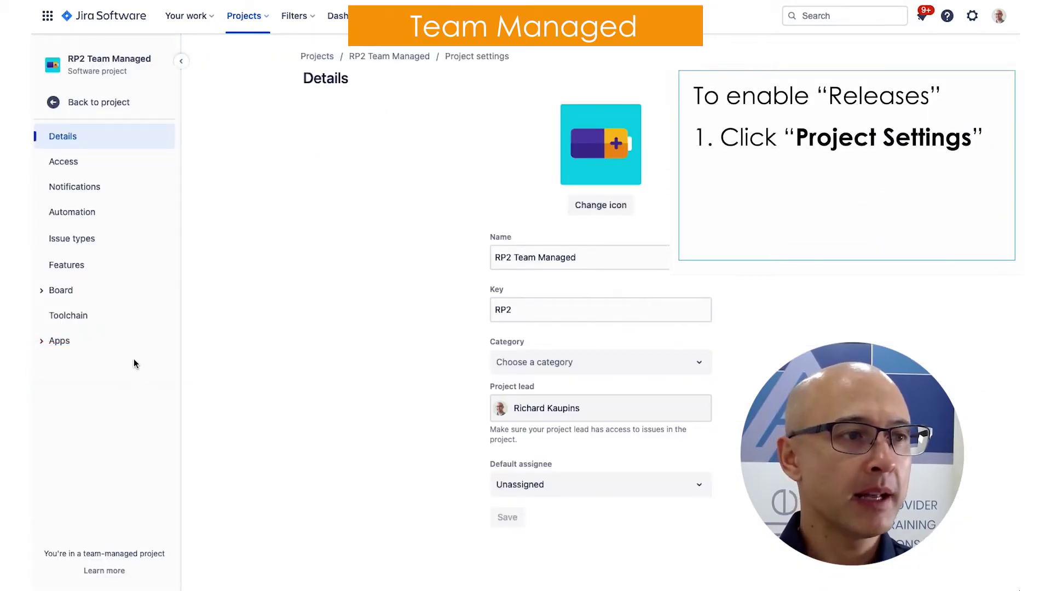
{"action": "left_click", "coordinate": [67, 268]}
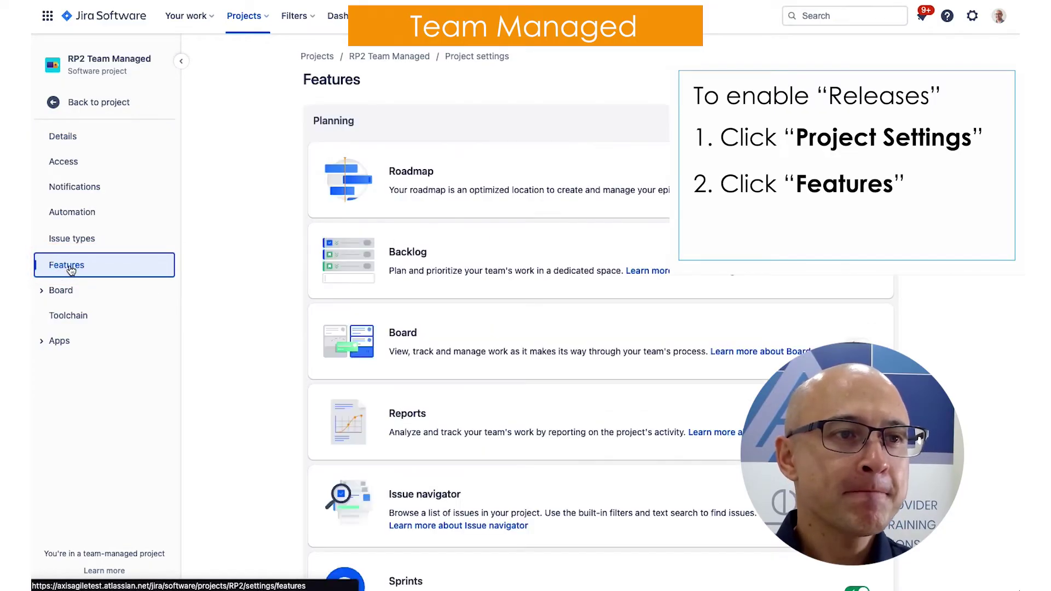
{"action": "scroll", "coordinate": [640, 226], "scroll_direction": "down", "scroll_amount": 3}
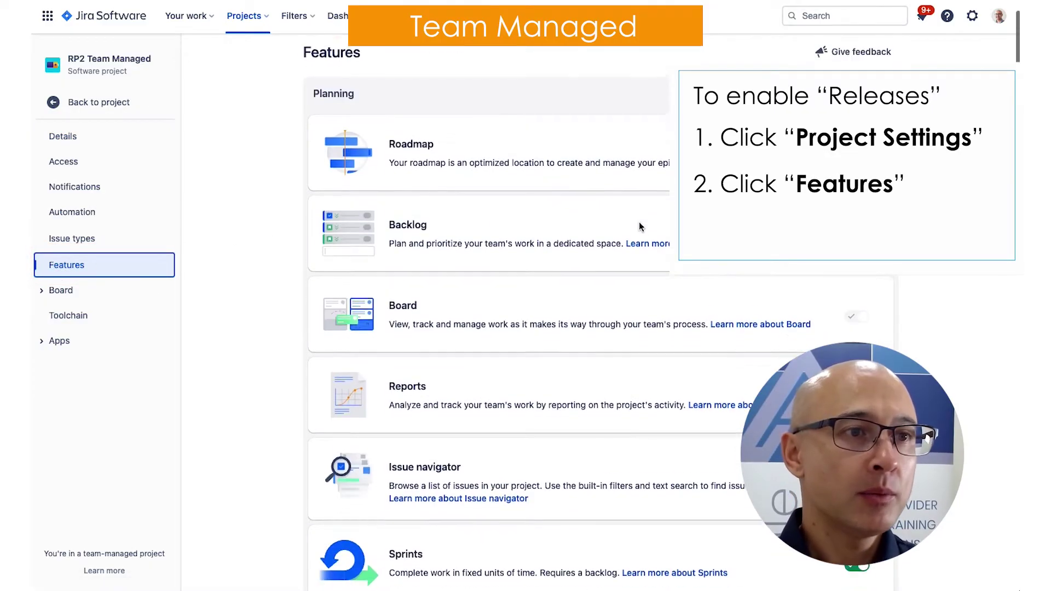
{"action": "scroll", "coordinate": [640, 227], "scroll_direction": "down", "scroll_amount": 8}
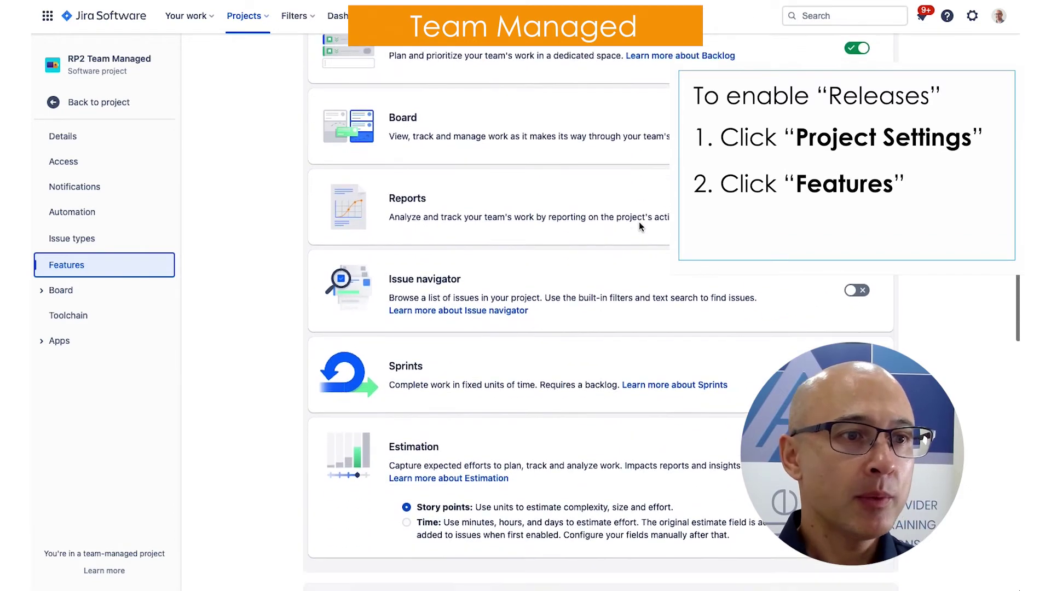
{"action": "scroll", "coordinate": [639, 227], "scroll_direction": "down", "scroll_amount": 1}
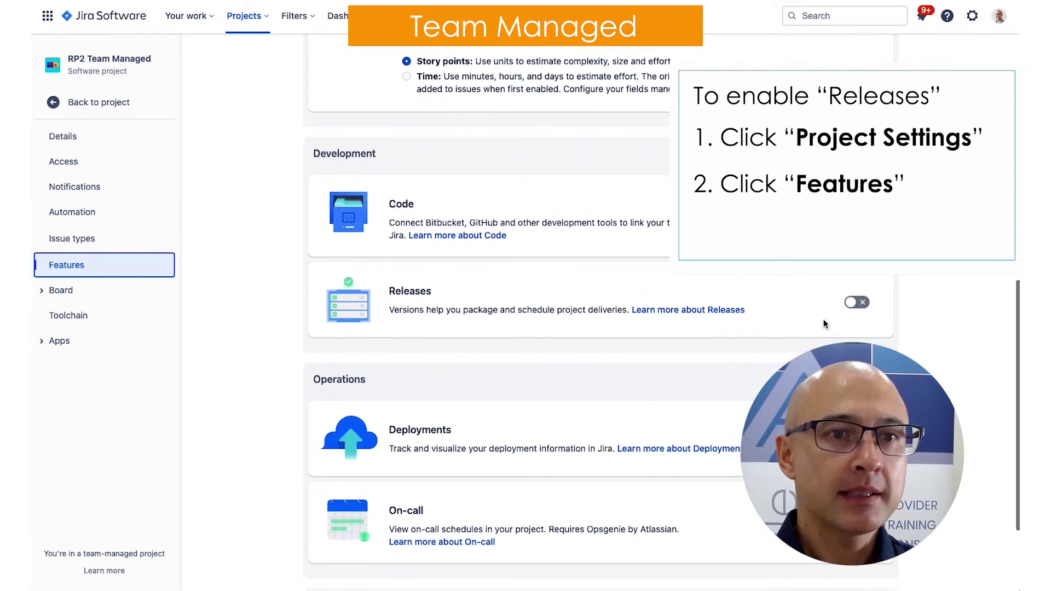
{"action": "left_click", "coordinate": [856, 303]}
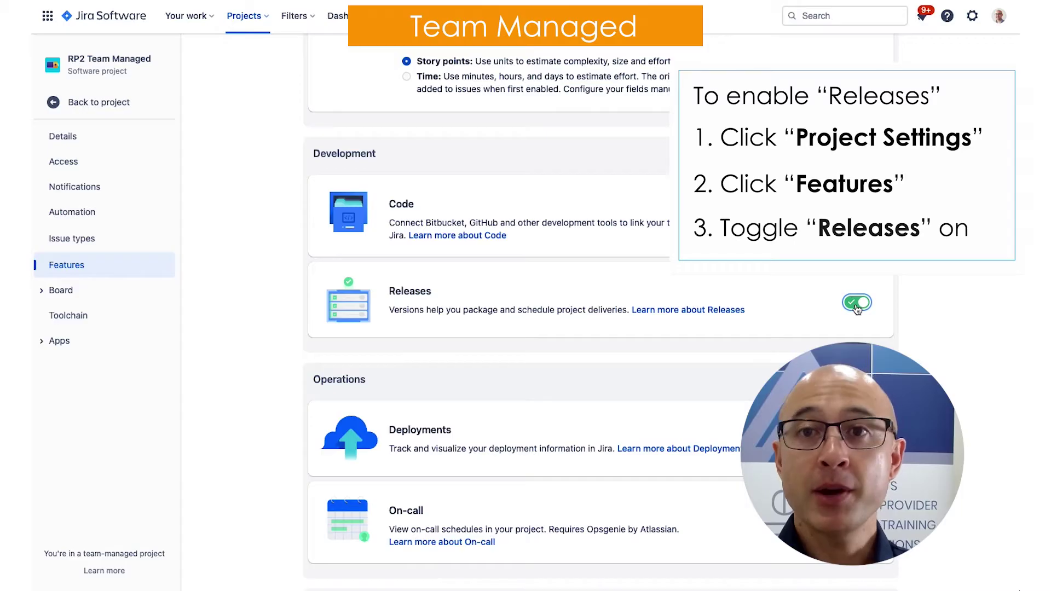
{"action": "left_click", "coordinate": [92, 115]}
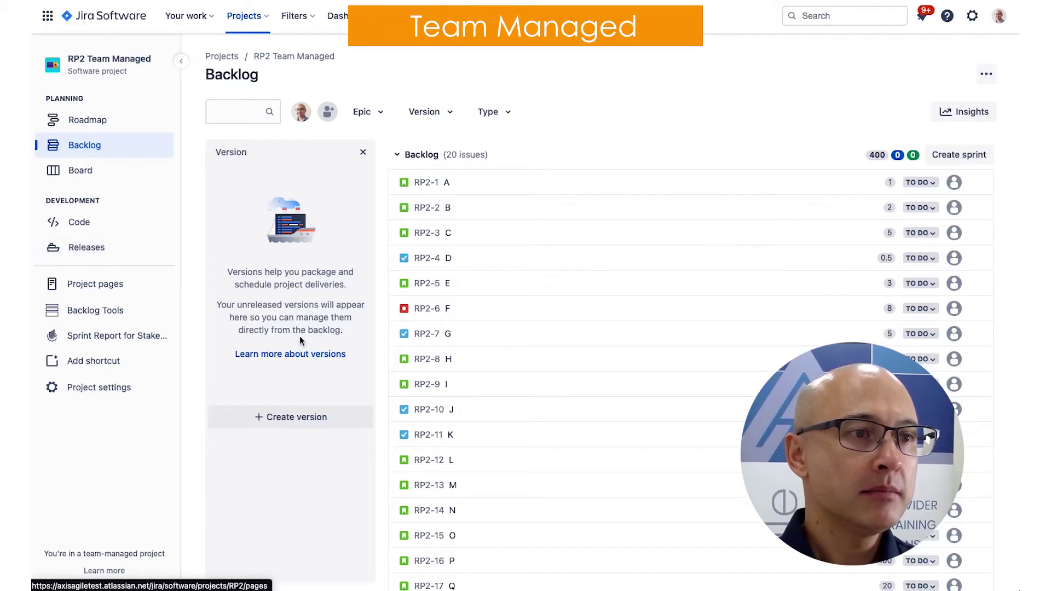
Create a version named 'Release 1' in RP2 Team Managed with no dates
{"action": "left_click", "coordinate": [286, 425]}
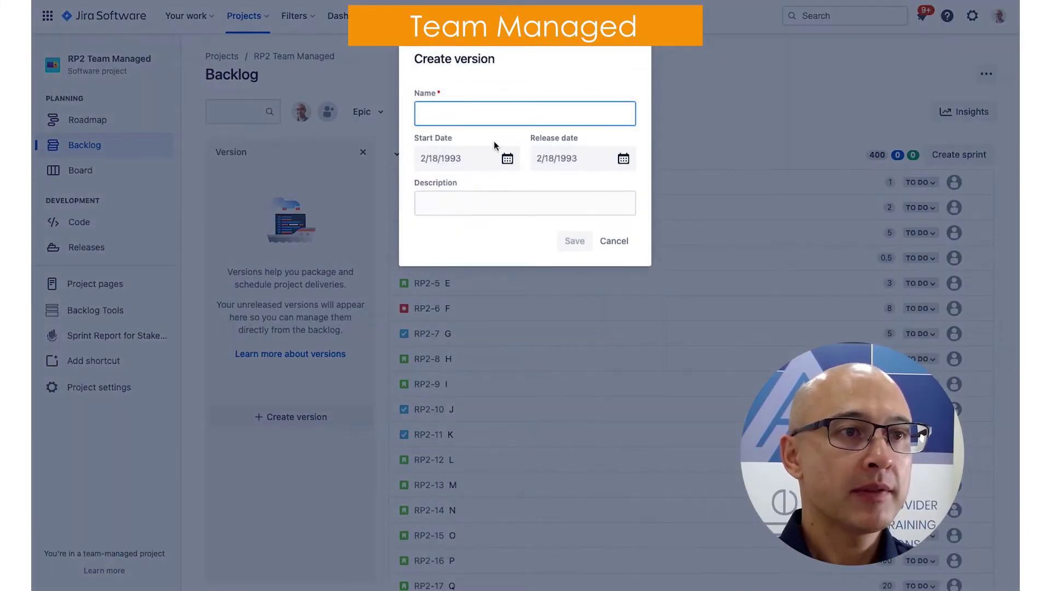
{"action": "type", "text": "Release 1"}
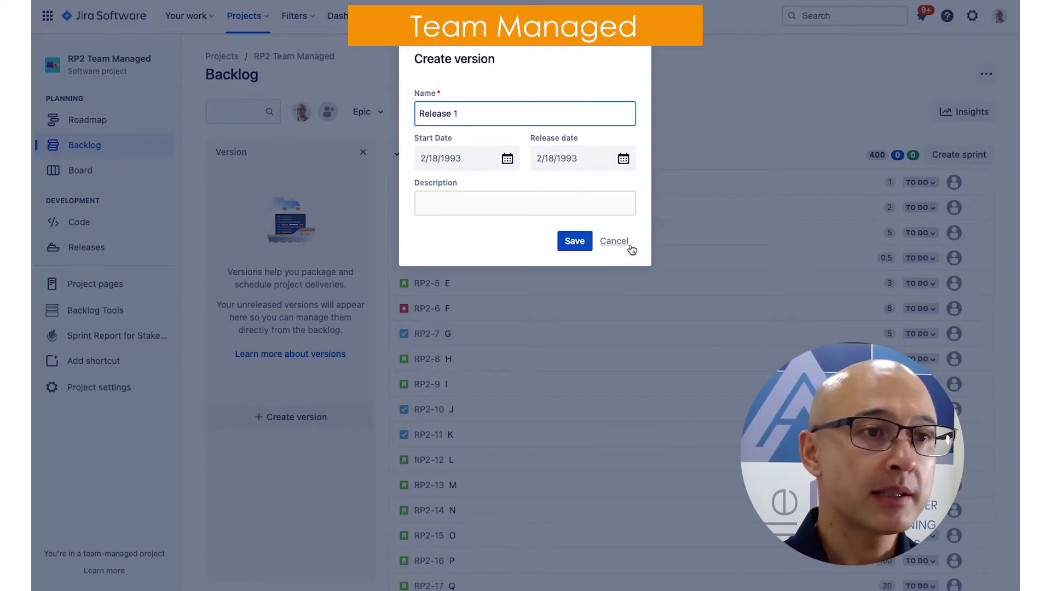
{"action": "left_click", "coordinate": [567, 240]}
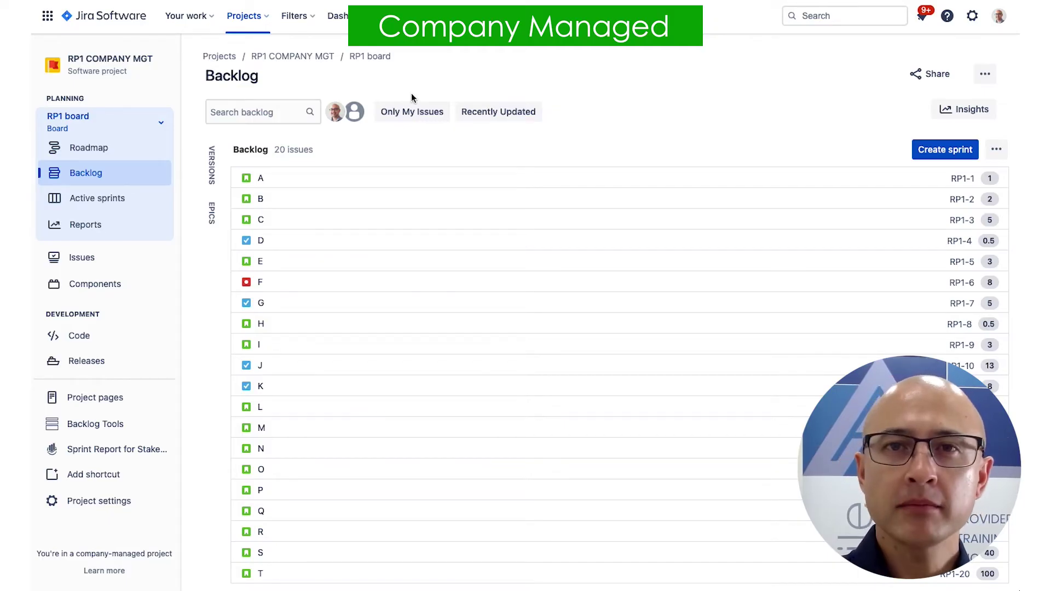
In the Versions panel, select RP1 issues A through T and drag all 20 onto Release 1
{"action": "left_click", "coordinate": [213, 174]}
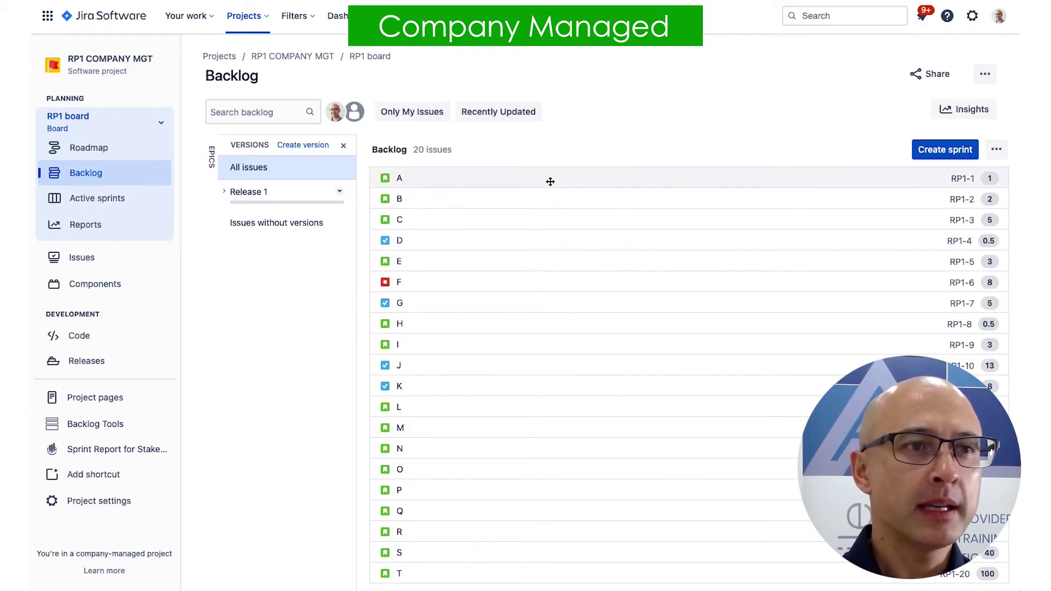
{"action": "left_click", "coordinate": [476, 180]}
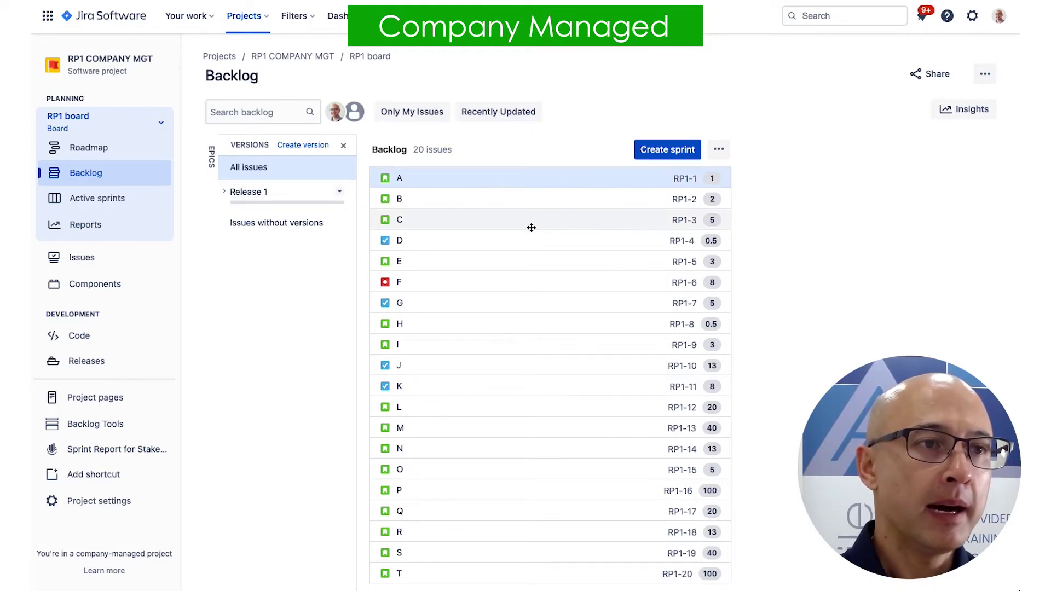
{"action": "scroll", "coordinate": [531, 228], "scroll_direction": "down", "scroll_amount": 1}
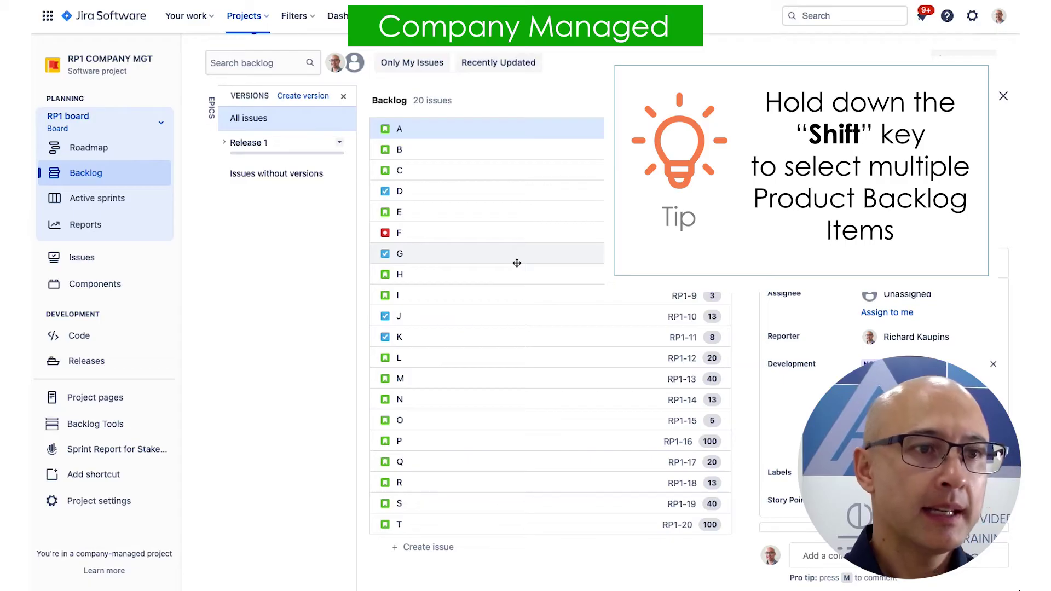
{"action": "left_click", "coordinate": [474, 528], "text": "shift"}
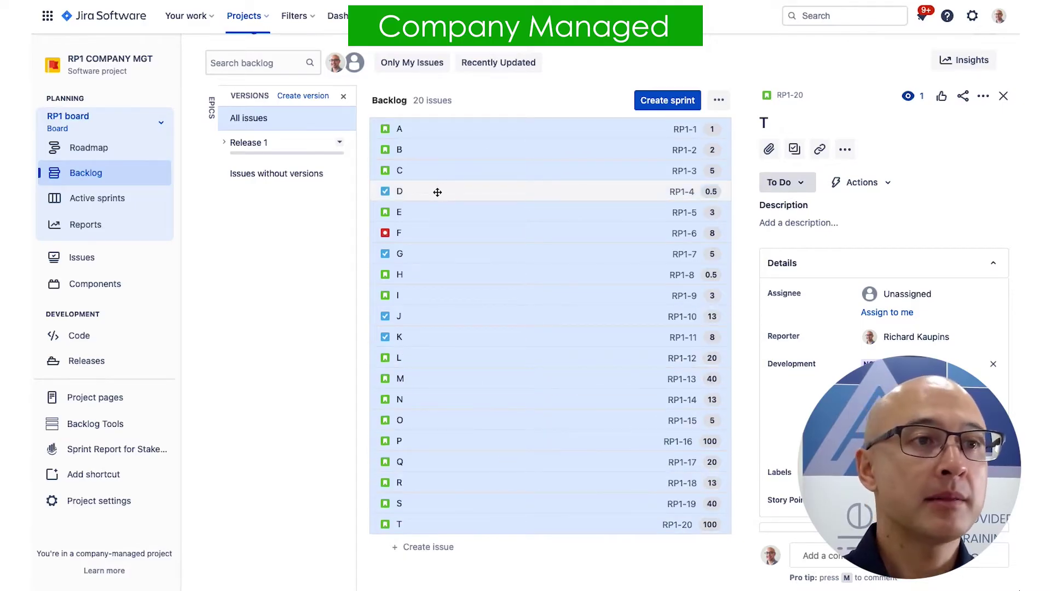
{"action": "left_click_drag", "start_coordinate": [440, 130], "coordinate": [307, 145]}
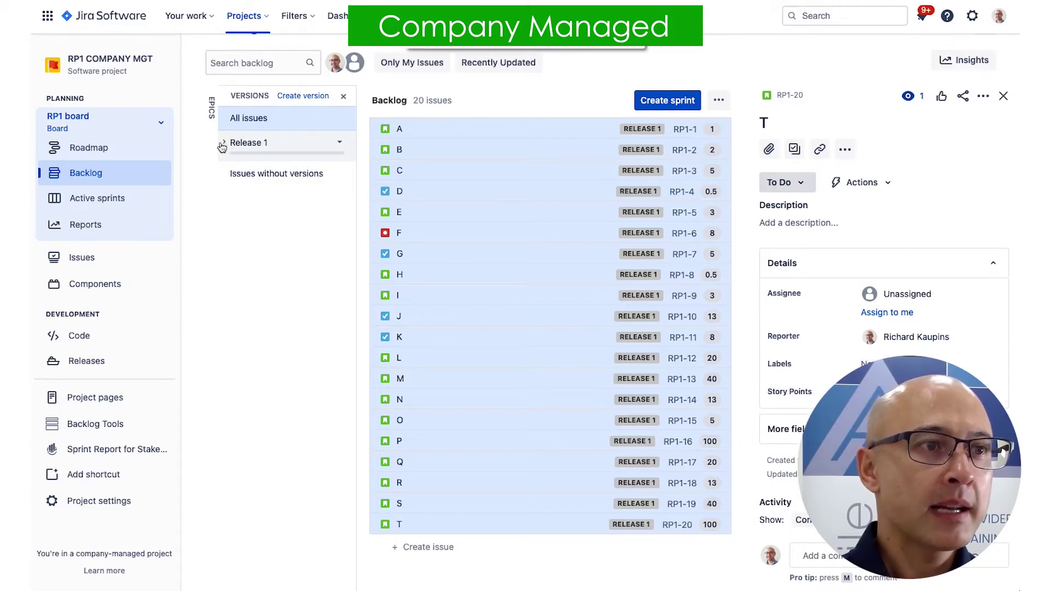
Expand Release 1 to see its 20 issues, 400 points, and 5/May/23–31/Aug/23 dates
{"action": "left_click", "coordinate": [222, 147]}
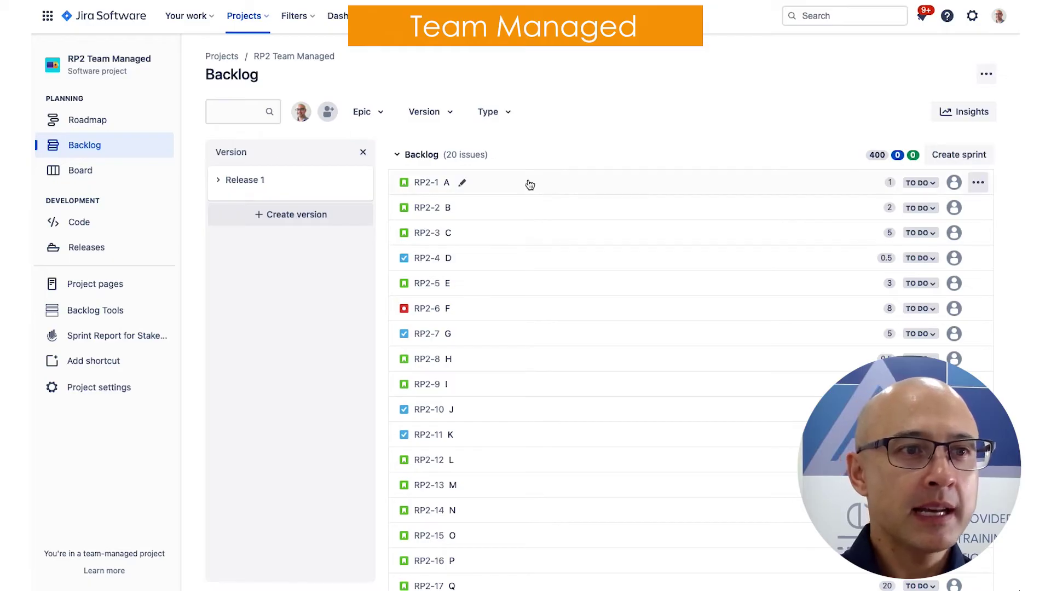
Assign RP2-1 through RP2-20 to Release 1 and expand it to confirm no dates are set
{"action": "left_click", "coordinate": [587, 189]}
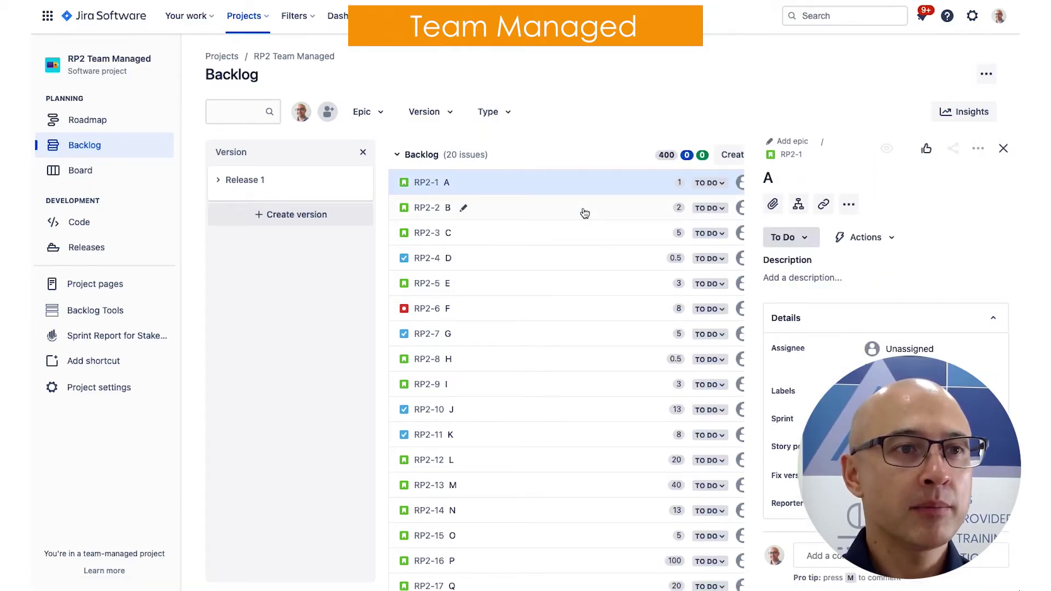
{"action": "scroll", "coordinate": [585, 213], "scroll_direction": "down", "scroll_amount": 5}
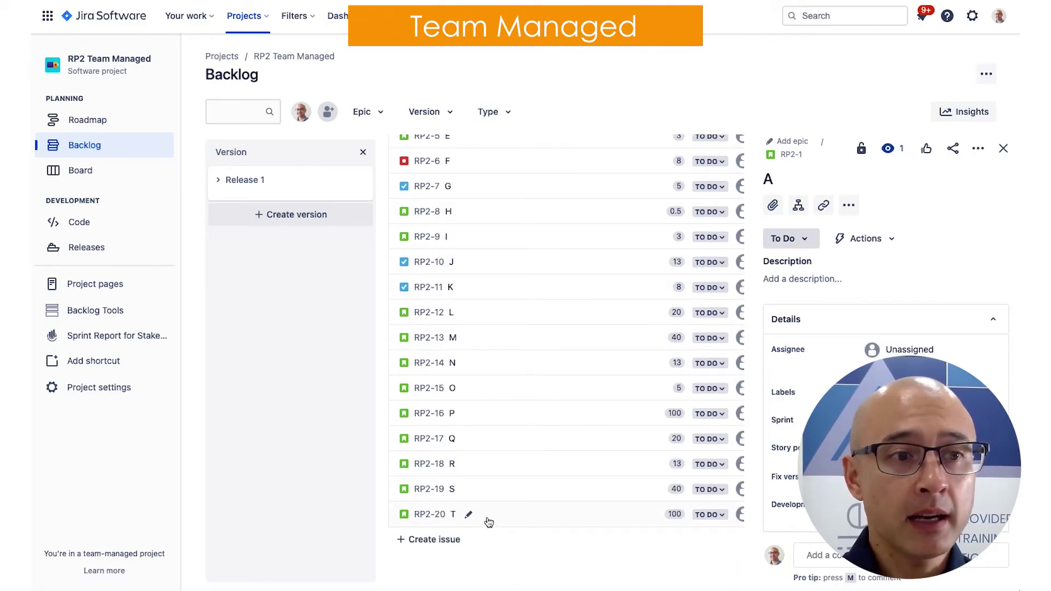
{"action": "left_click", "coordinate": [489, 522], "text": "shift"}
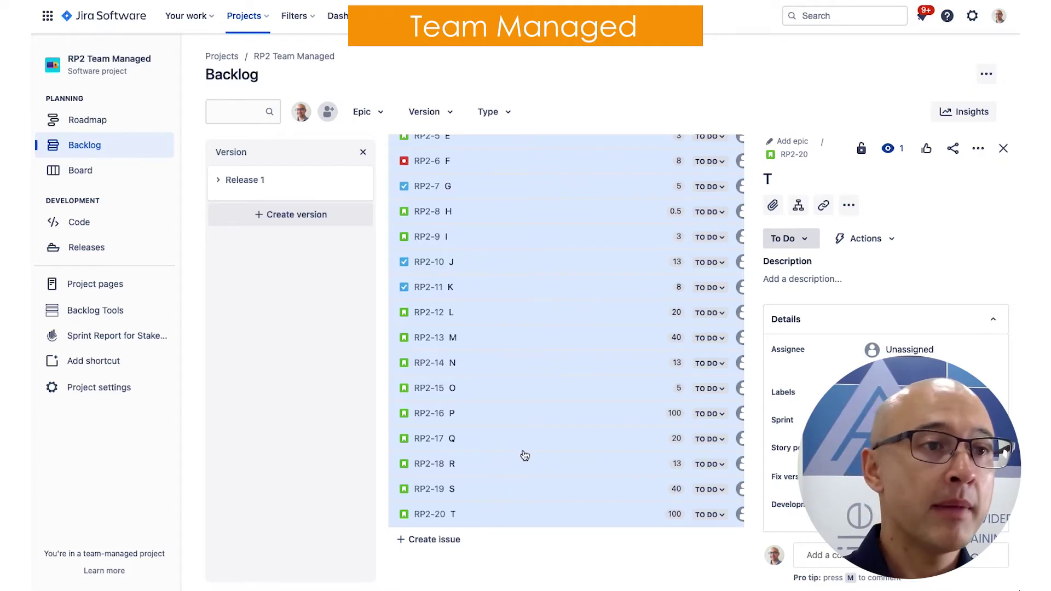
{"action": "scroll", "coordinate": [523, 416], "scroll_direction": "up", "scroll_amount": 3}
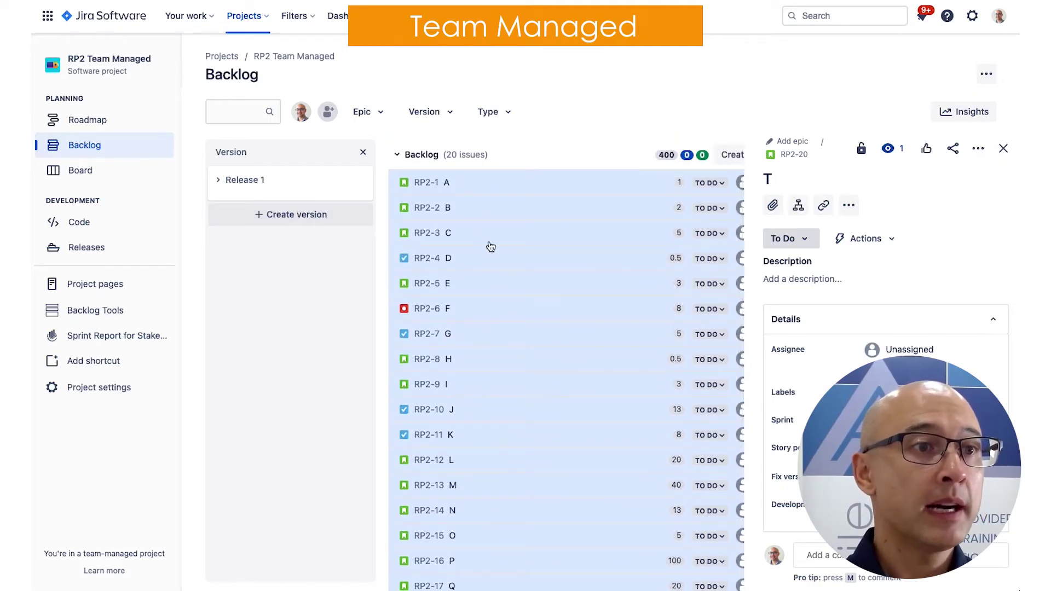
{"action": "left_click", "coordinate": [489, 186]}
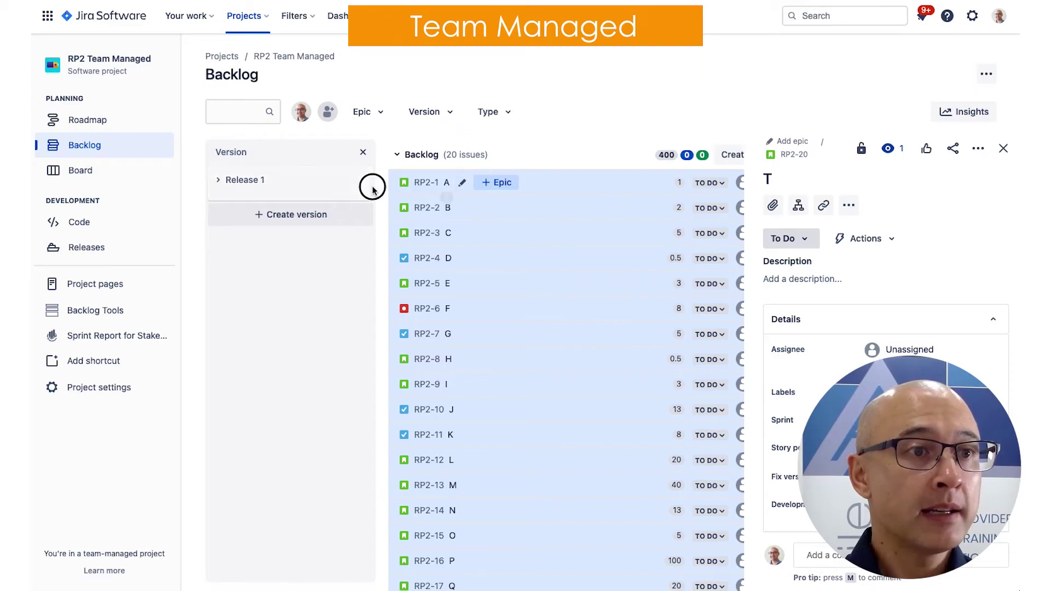
{"action": "left_click_drag", "start_coordinate": [470, 181], "coordinate": [330, 182]}
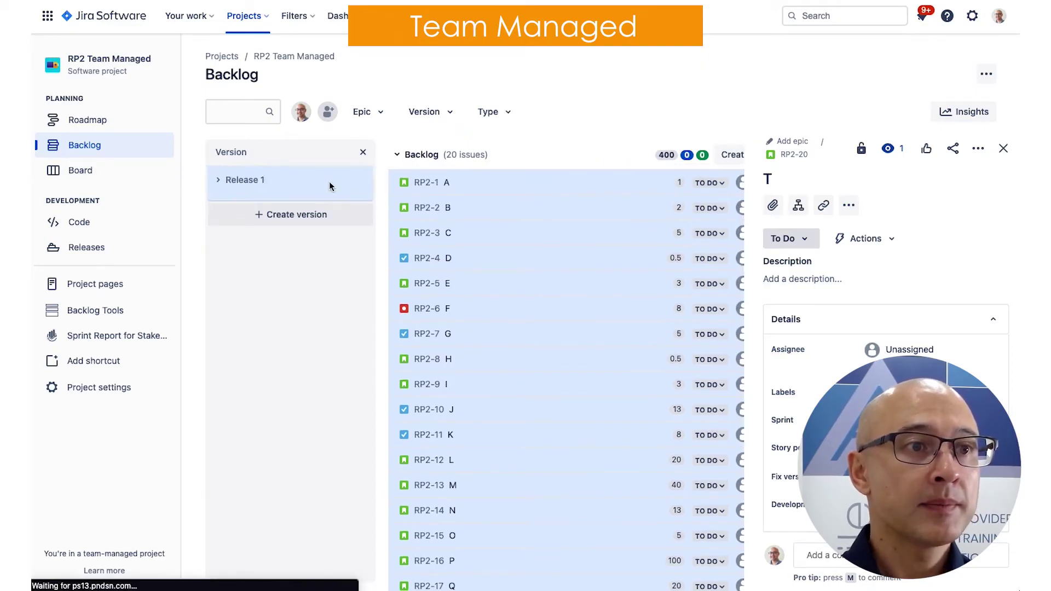
{"action": "left_click", "coordinate": [218, 180]}
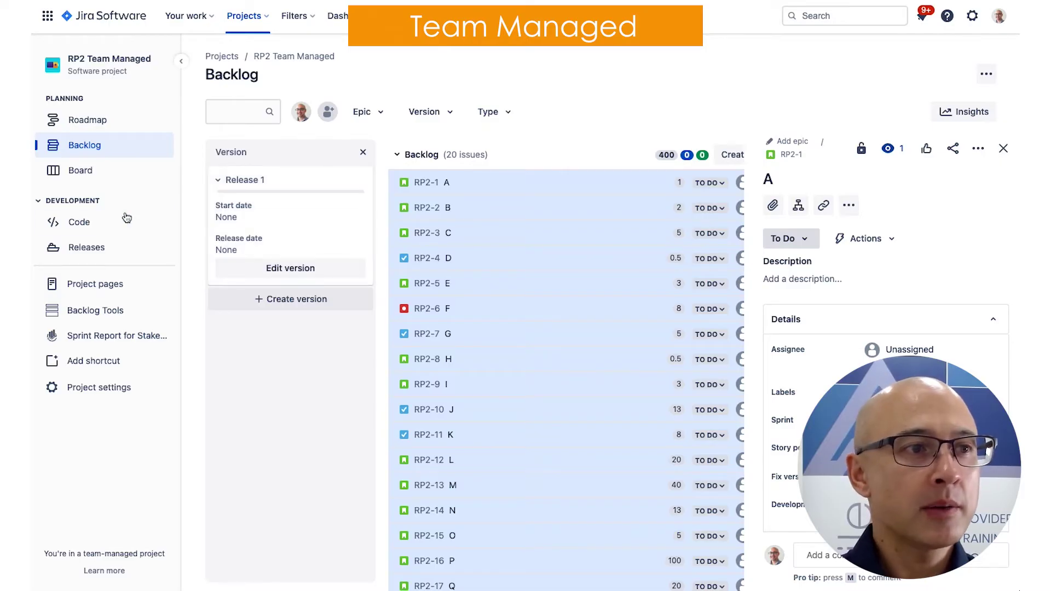
{"action": "left_click", "coordinate": [97, 250]}
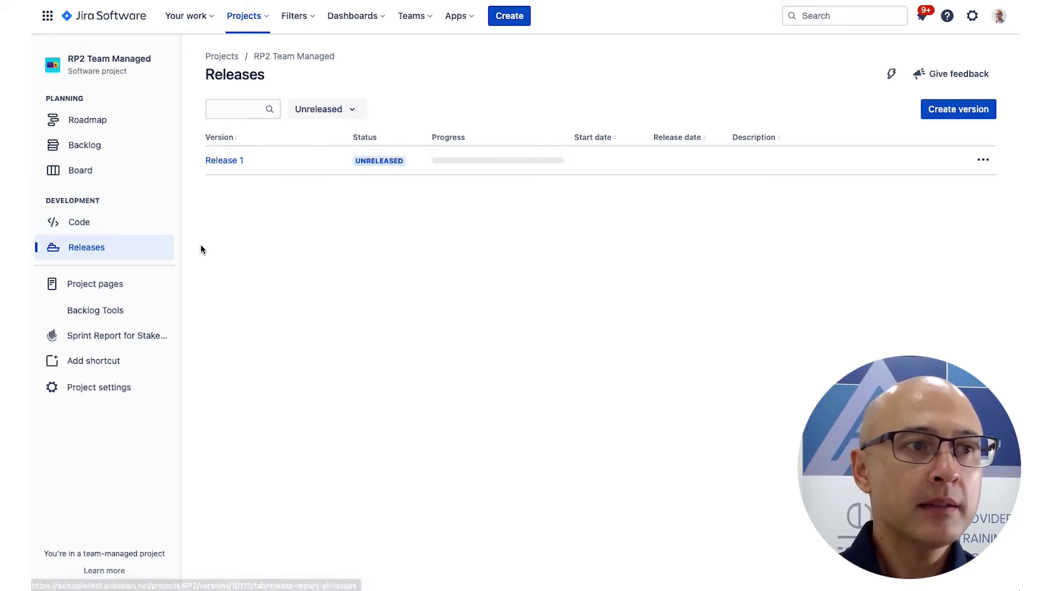
{"action": "left_click", "coordinate": [226, 164]}
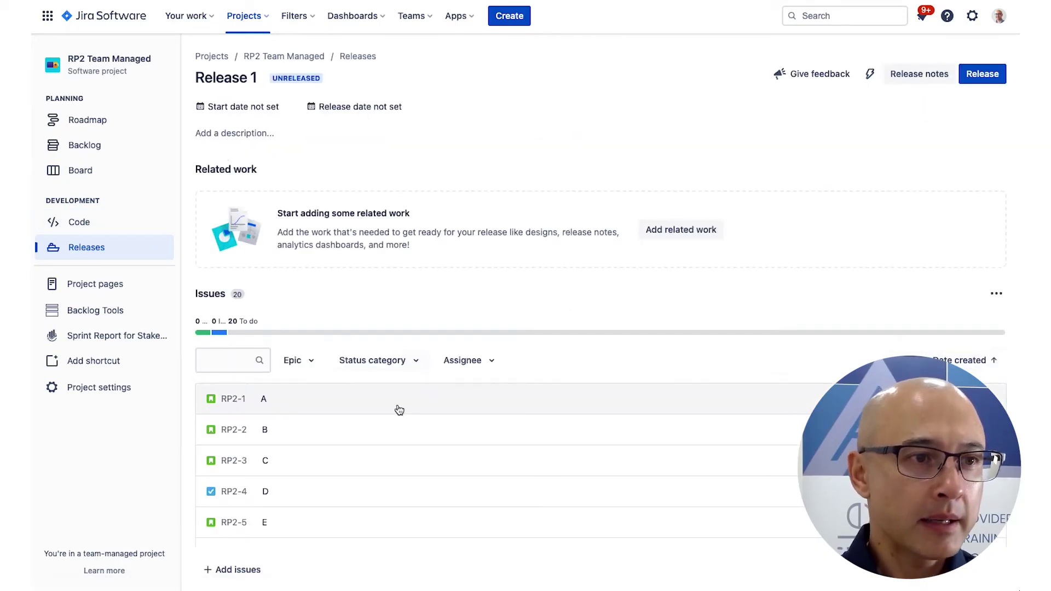
{"action": "scroll", "coordinate": [536, 393], "scroll_direction": "down", "scroll_amount": 3}
{"action": "scroll", "coordinate": [536, 394], "scroll_direction": "down", "scroll_amount": 5}
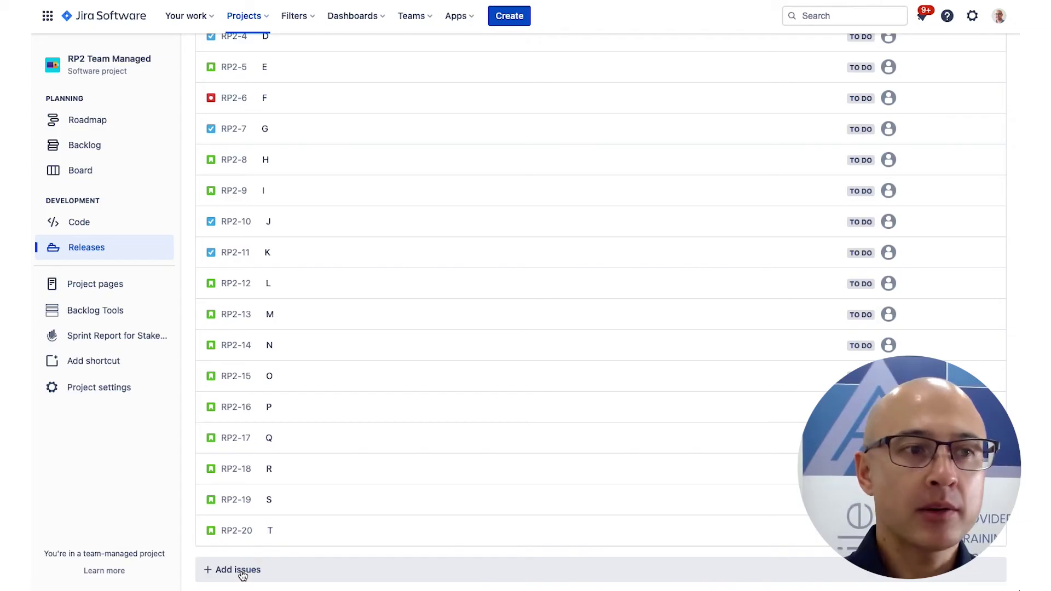
{"action": "scroll", "coordinate": [503, 434], "scroll_direction": "up", "scroll_amount": 4}
{"action": "scroll", "coordinate": [506, 434], "scroll_direction": "up", "scroll_amount": 4}
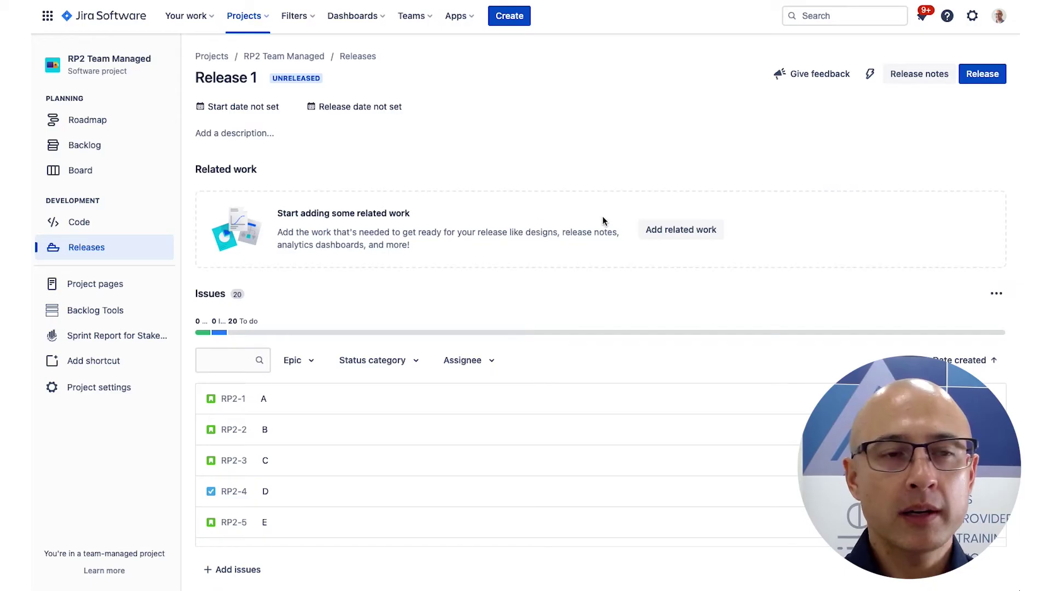
Add a Test report to Release 1's related work and begin attaching its link
{"action": "left_click", "coordinate": [689, 237]}
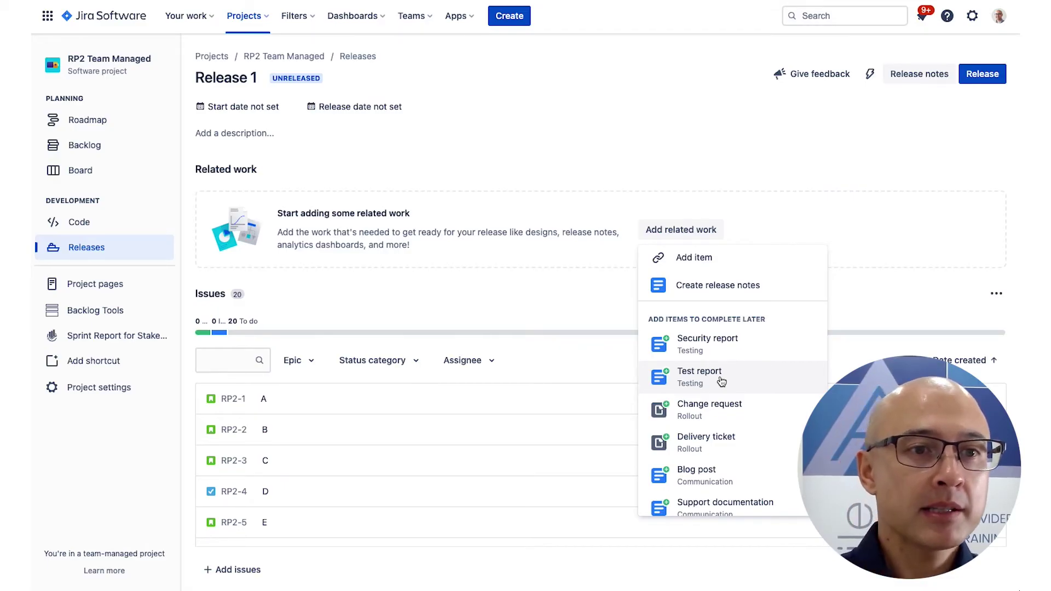
{"action": "left_click", "coordinate": [717, 379]}
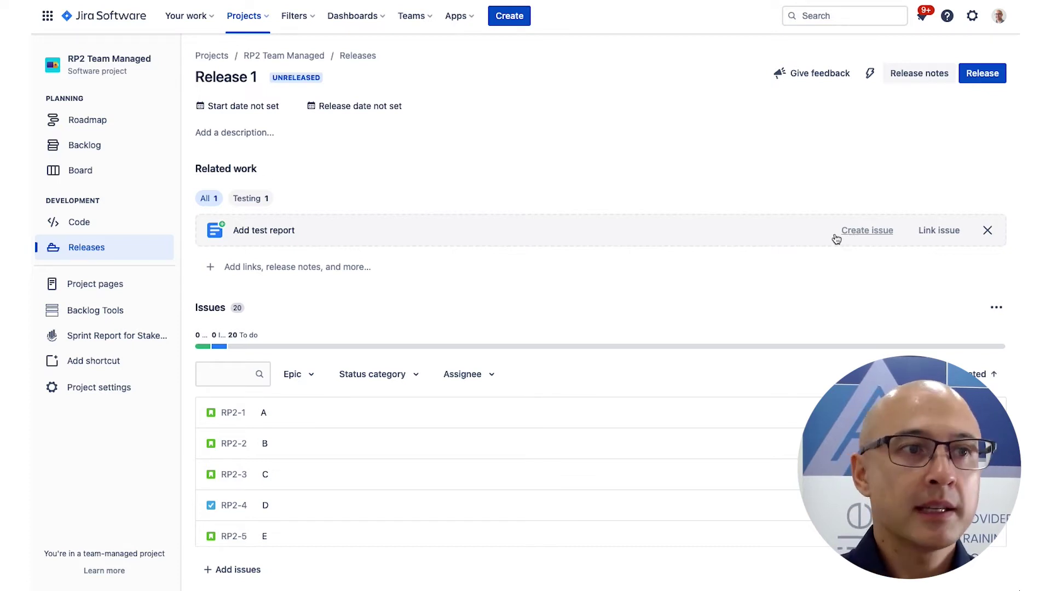
{"action": "left_click", "coordinate": [260, 232]}
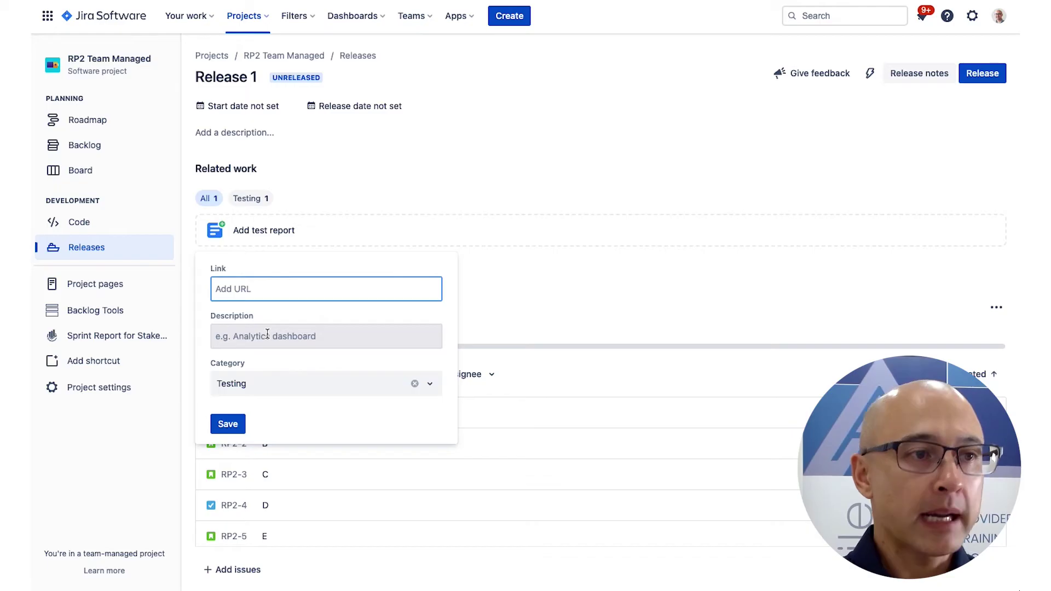
{"action": "left_click", "coordinate": [550, 162]}
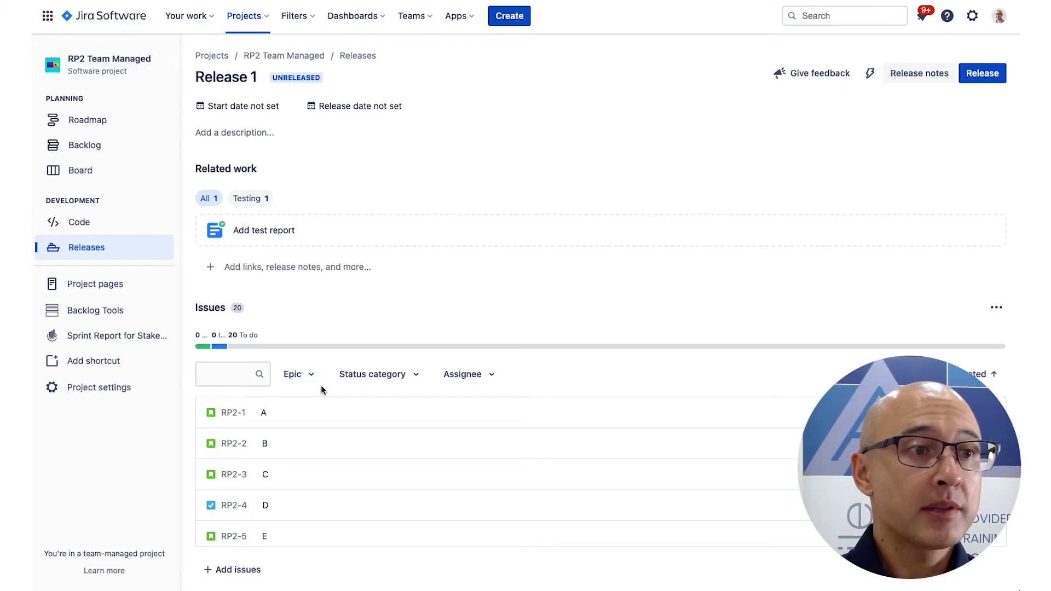
{"action": "scroll", "coordinate": [322, 386], "scroll_direction": "down", "scroll_amount": 3}
Open issue A (RP2-1) and check it is 1 point with Fix version Release 1
{"action": "left_click", "coordinate": [265, 322]}
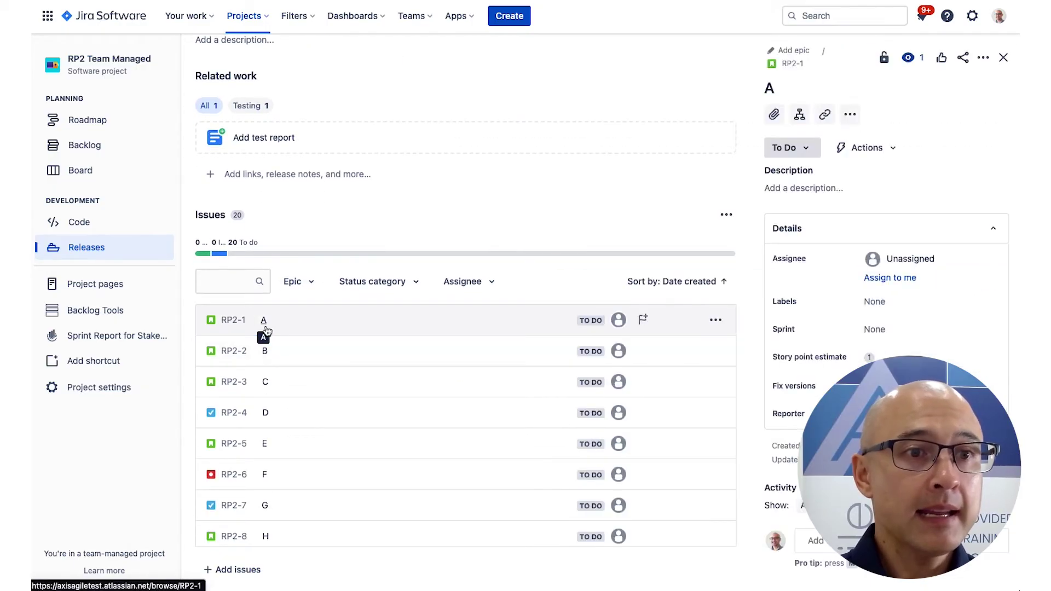
{"action": "scroll", "coordinate": [810, 317], "scroll_direction": "down", "scroll_amount": 2}
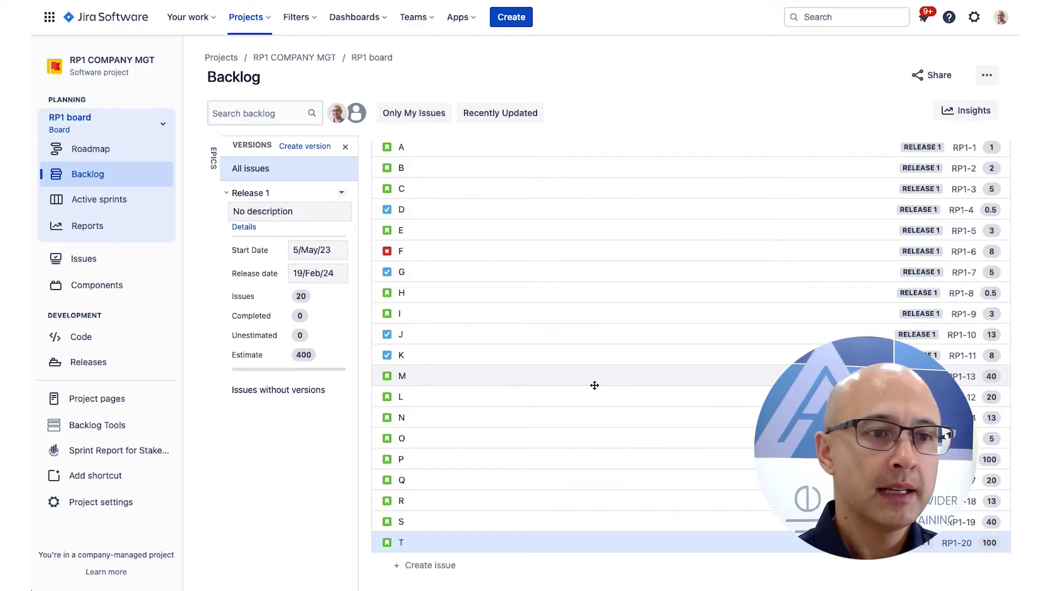
Scroll the RP1 COMPANY MGT backlog to show Release 1 with 20 issues and 400 points
{"action": "scroll", "coordinate": [594, 385], "scroll_direction": "down", "scroll_amount": 1}
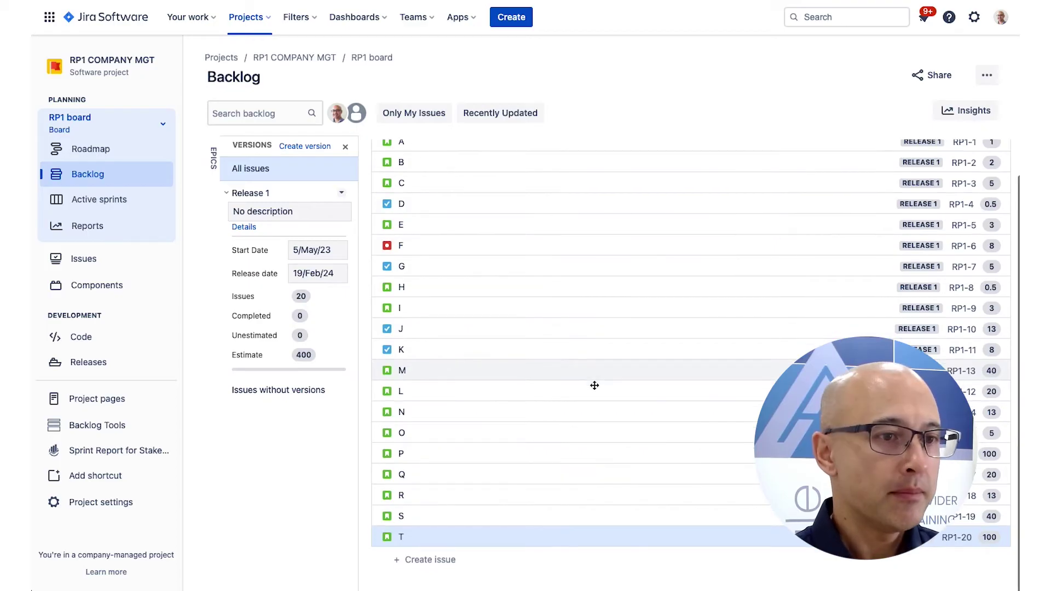
Move issues P through T to Issues without versions, then show all backlog issues
{"action": "left_click", "coordinate": [420, 453]}
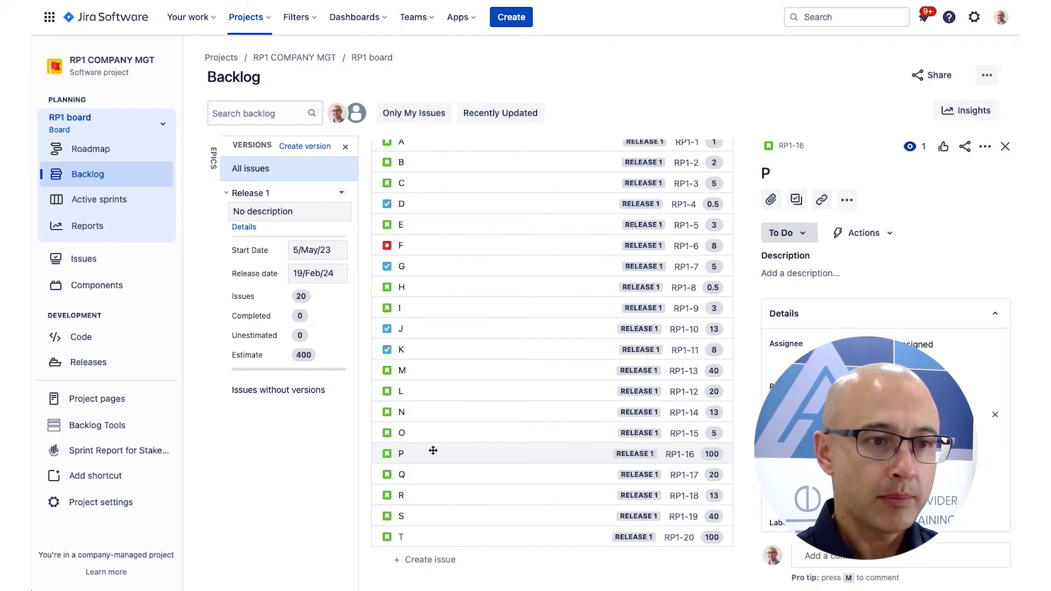
{"action": "left_click", "coordinate": [437, 539], "text": "shift"}
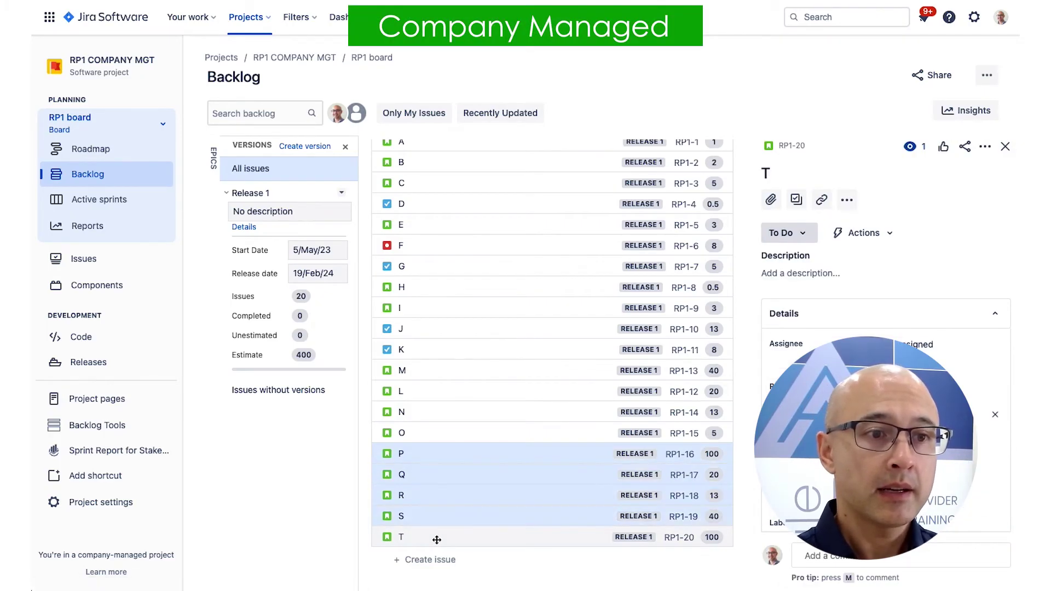
{"action": "left_click", "coordinate": [441, 456], "text": "ctrl"}
{"action": "left_click_drag", "start_coordinate": [441, 455], "coordinate": [277, 398]}
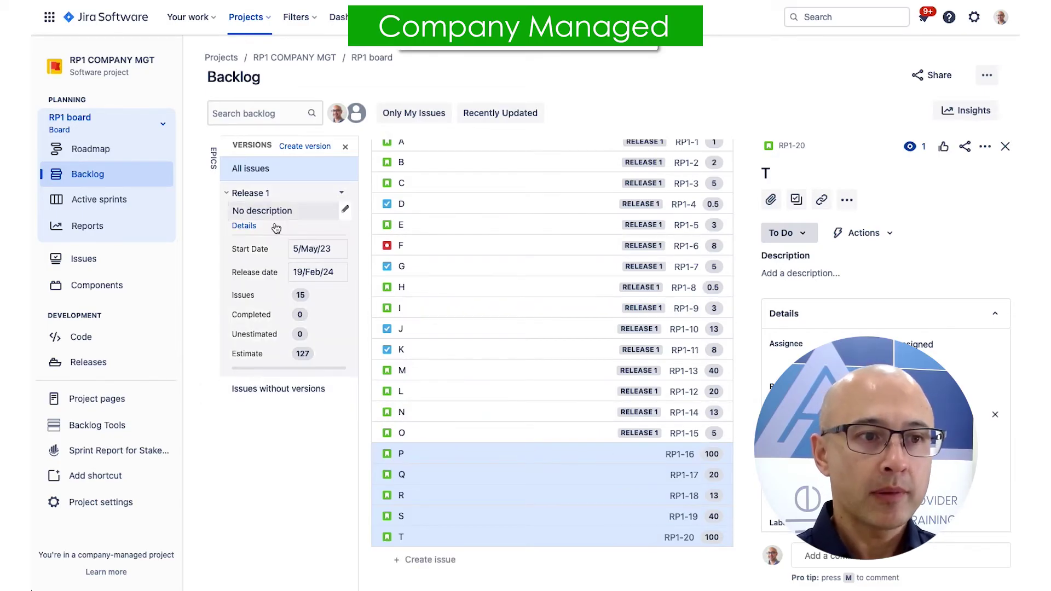
{"action": "left_click", "coordinate": [306, 174]}
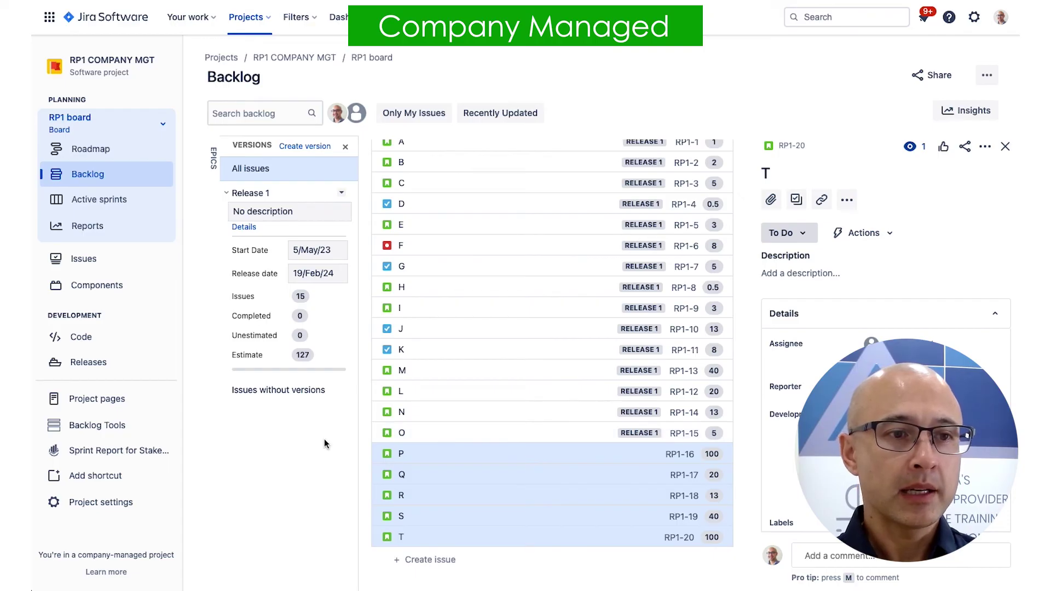
Move issues L, N and O, then issue M, out of Release 1 into Issues without versions
{"action": "key", "text": "Escape"}
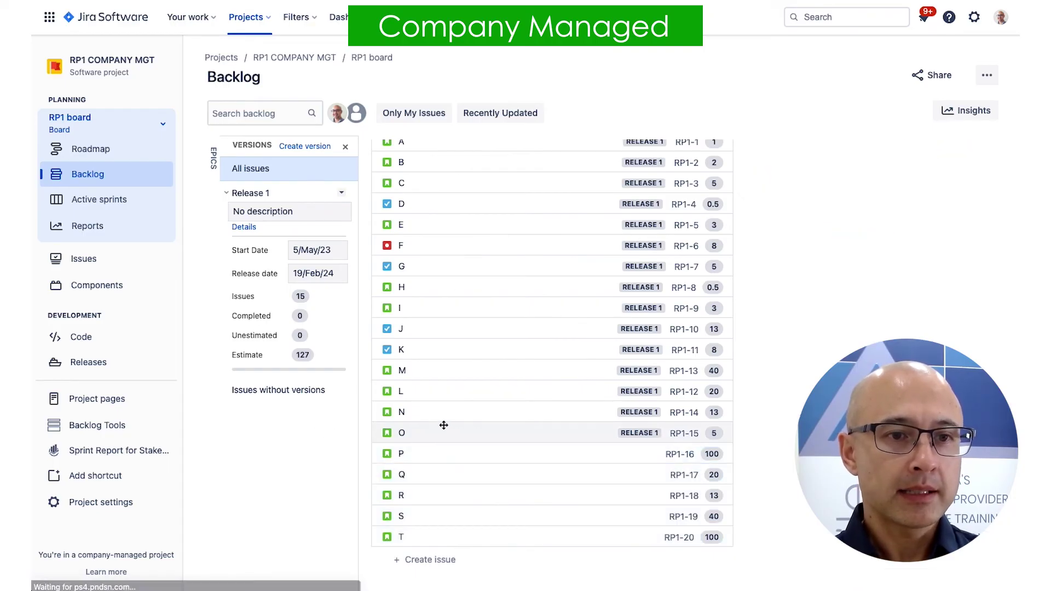
{"action": "left_click", "coordinate": [485, 425]}
{"action": "left_click", "coordinate": [508, 408], "text": "shift"}
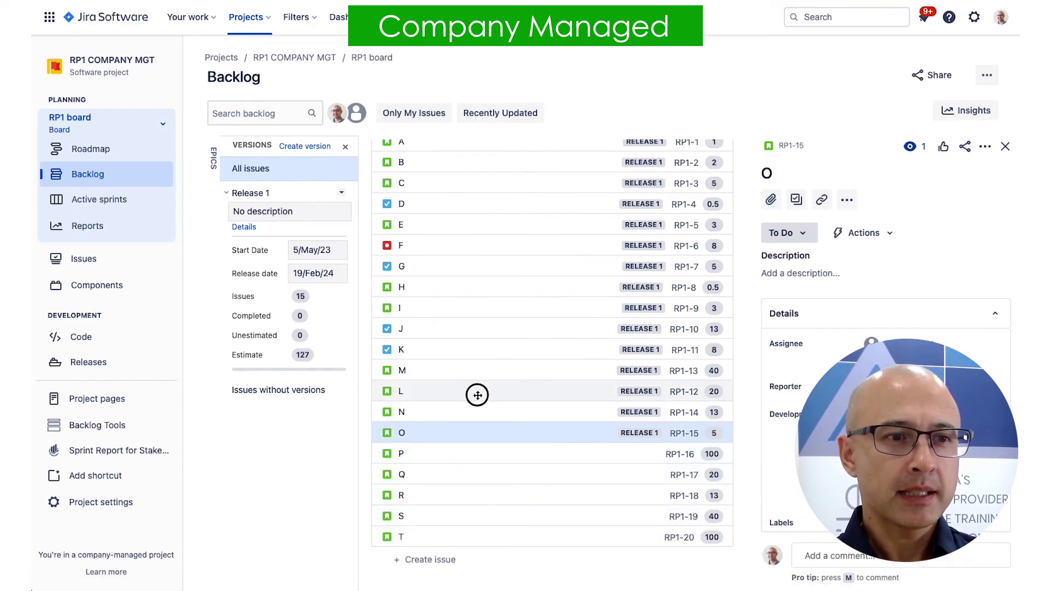
{"action": "left_click", "coordinate": [478, 396], "text": "ctrl"}
{"action": "left_click_drag", "start_coordinate": [427, 392], "coordinate": [313, 396]}
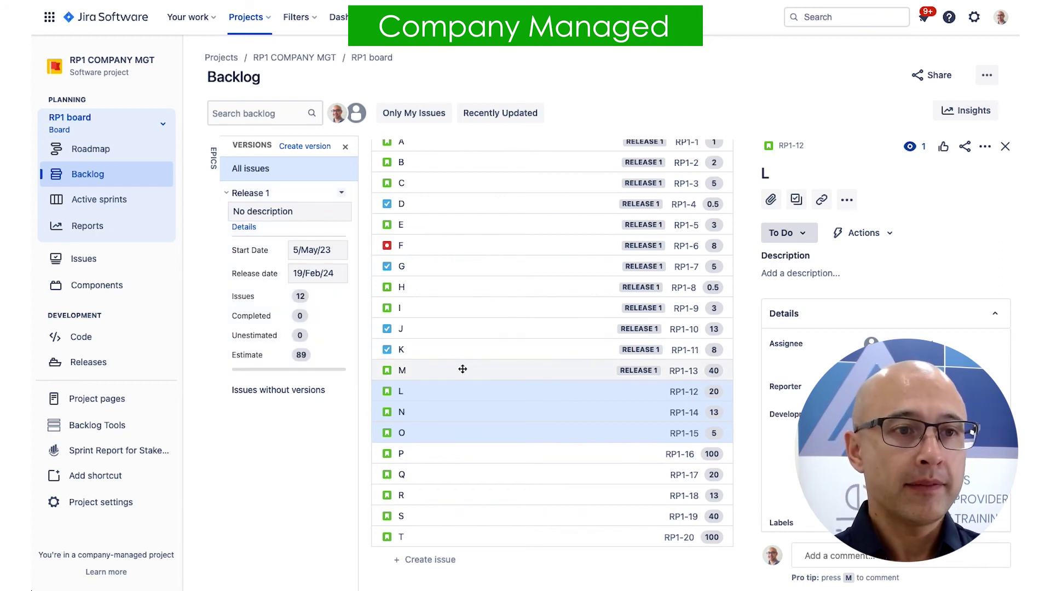
{"action": "left_click", "coordinate": [483, 370]}
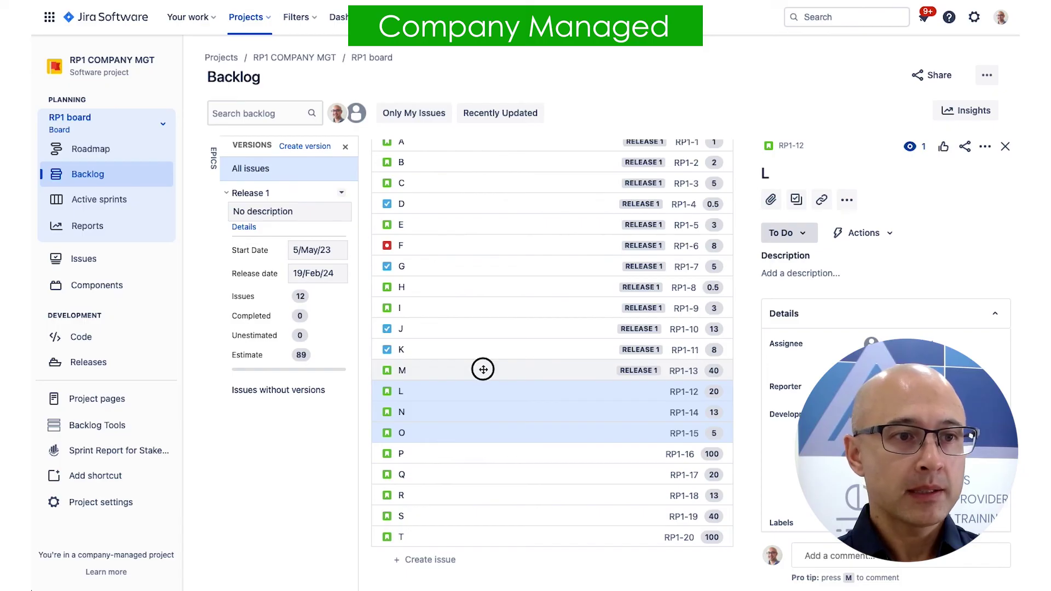
{"action": "left_click_drag", "start_coordinate": [482, 370], "coordinate": [320, 387]}
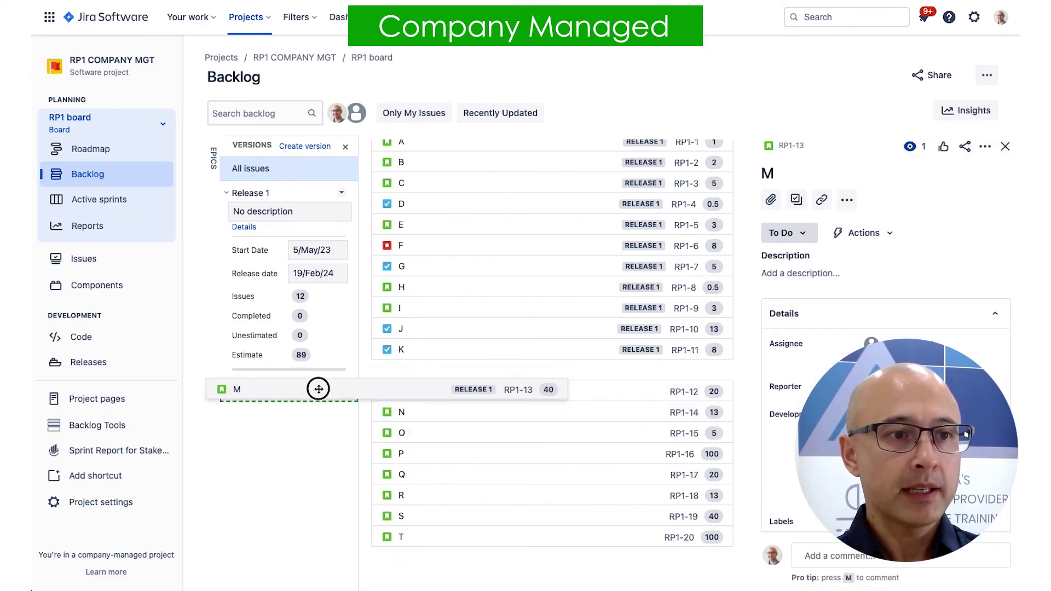